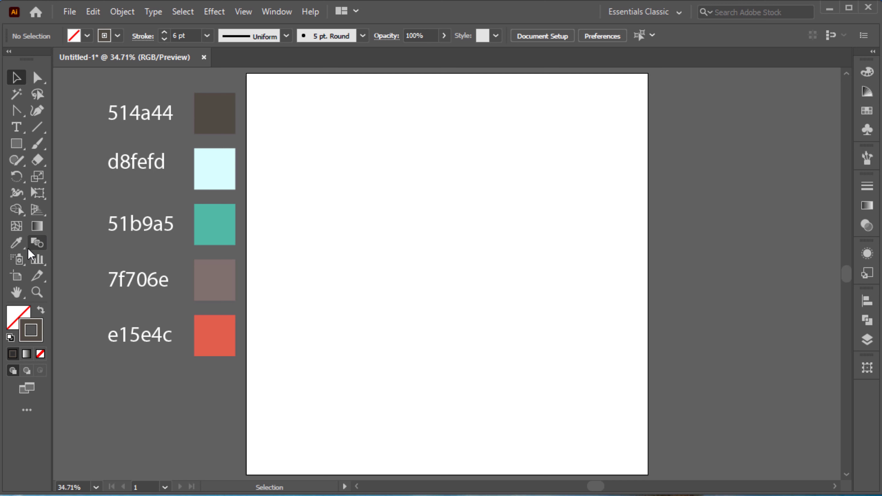
Draw a tall rectangle mid-artboard and bend its bottom edge into a downward curve.
{"action": "left_click", "coordinate": [16, 144]}
{"action": "mouse_move", "coordinate": [373, 175]}
{"action": "left_mouse_down"}
{"action": "mouse_move", "coordinate": [550, 407]}
{"action": "mouse_move", "coordinate": [526, 396]}
{"action": "left_mouse_up"}
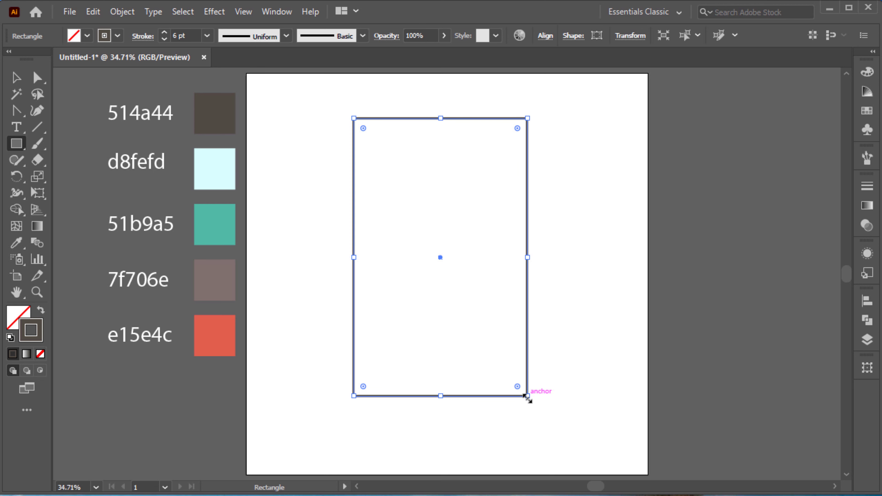
{"action": "left_click_drag", "start_coordinate": [16, 110], "coordinate": [60, 161]}
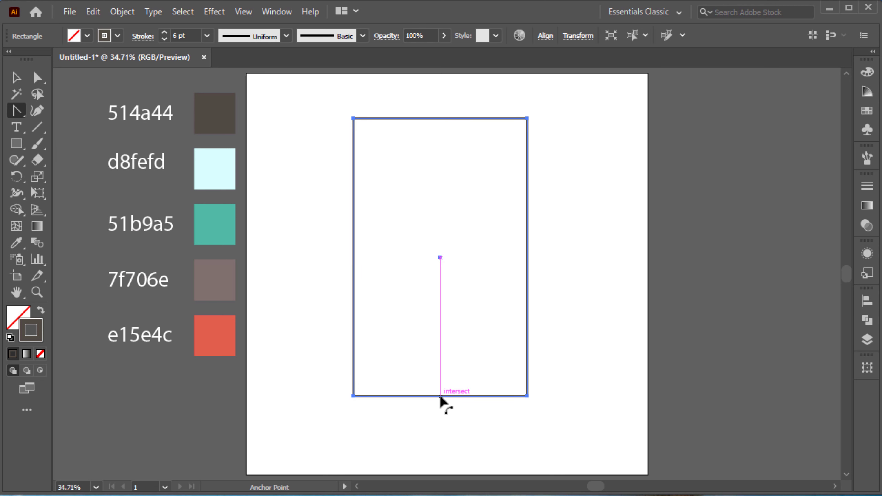
{"action": "left_click_drag", "start_coordinate": [444, 407], "coordinate": [446, 414]}
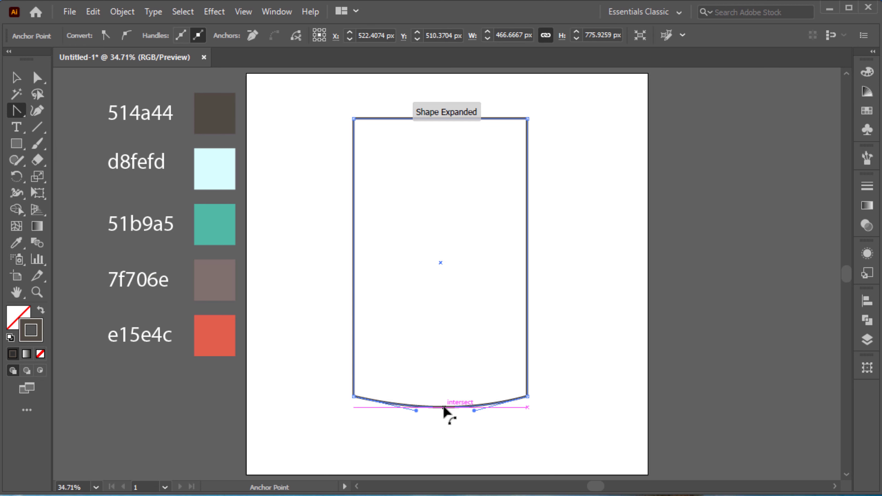
{"action": "key", "text": "v"}
{"action": "left_click", "coordinate": [457, 410]}
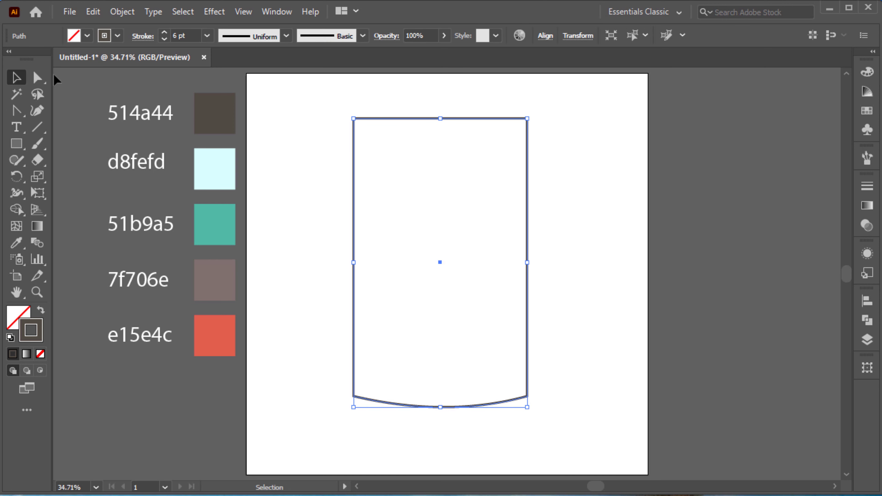
Round the body shape's corners with the corner widgets.
{"action": "left_click_drag", "start_coordinate": [37, 78], "coordinate": [90, 80]}
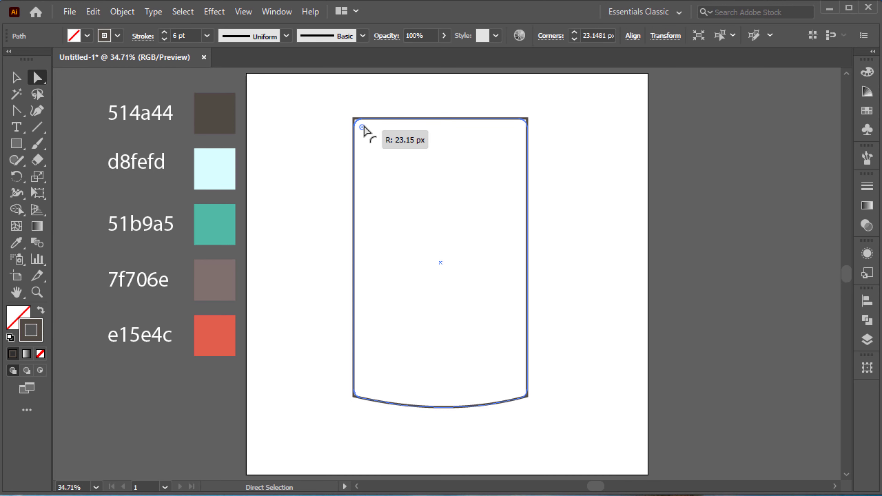
{"action": "left_click_drag", "start_coordinate": [364, 127], "coordinate": [363, 126]}
{"action": "key", "text": "v"}
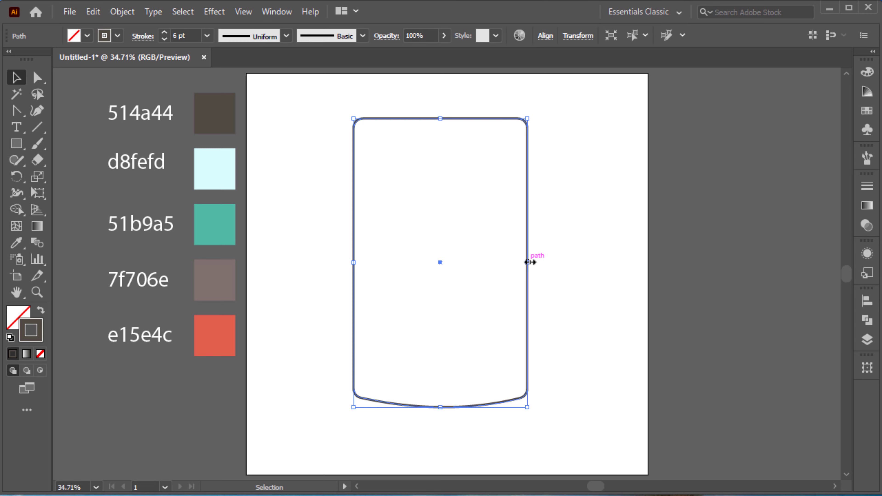
{"action": "left_click", "coordinate": [547, 278]}
Paste a copy behind the body and fill it with teal 51b9a5, keeping a dark outline.
{"action": "left_click", "coordinate": [93, 11]}
{"action": "left_click", "coordinate": [93, 11]}
{"action": "left_click", "coordinate": [167, 126]}
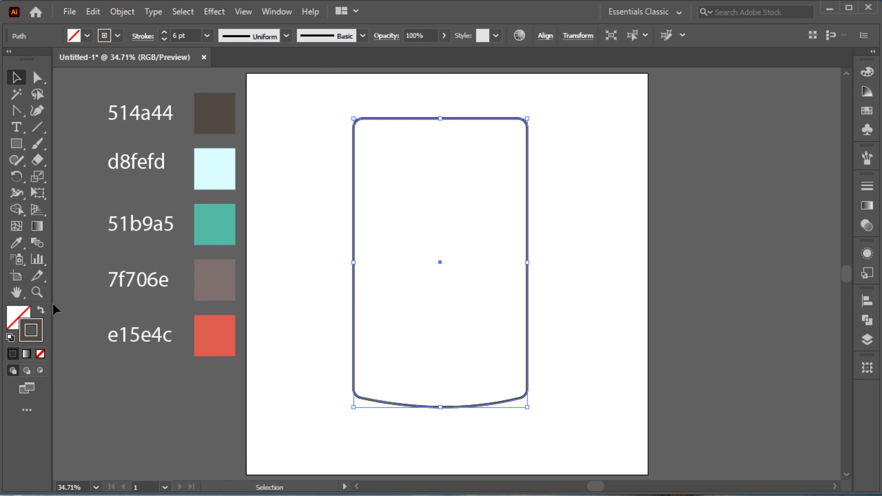
{"action": "left_click", "coordinate": [41, 310]}
{"action": "left_click", "coordinate": [17, 242]}
{"action": "left_click", "coordinate": [211, 226]}
{"action": "key", "text": "v"}
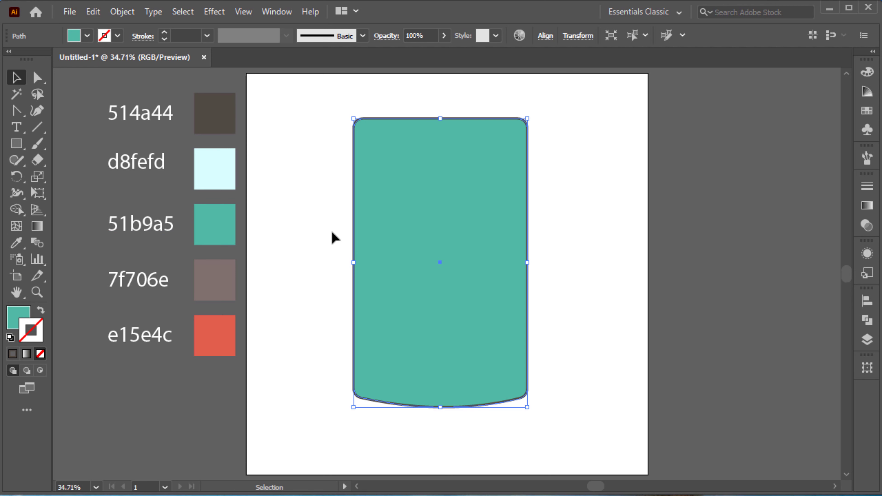
{"action": "left_click", "coordinate": [332, 238]}
{"action": "left_click", "coordinate": [17, 242]}
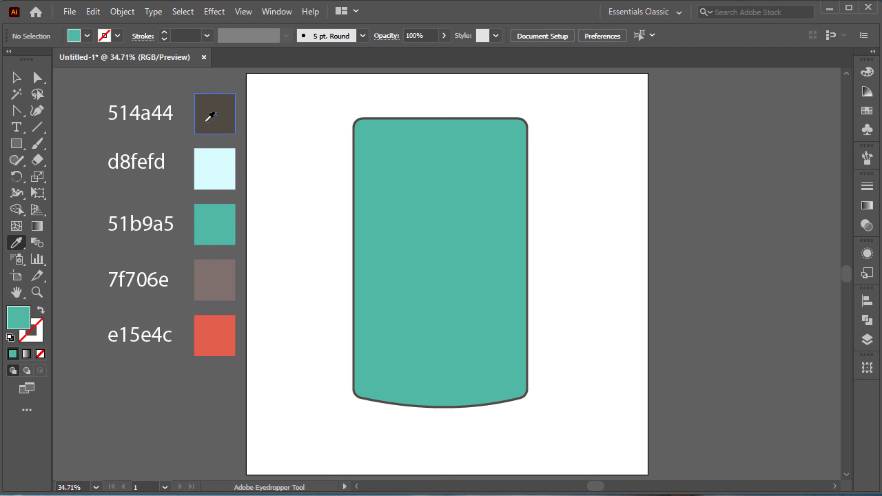
{"action": "left_click", "coordinate": [41, 310]}
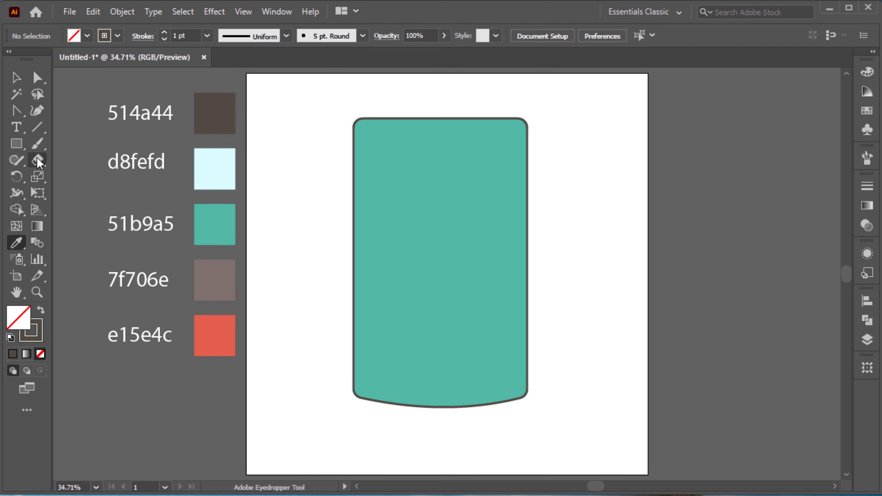
Draw the screen rectangle on the upper body with a 6 pt outline and rounded corners.
{"action": "left_click_drag", "start_coordinate": [385, 158], "coordinate": [489, 230]}
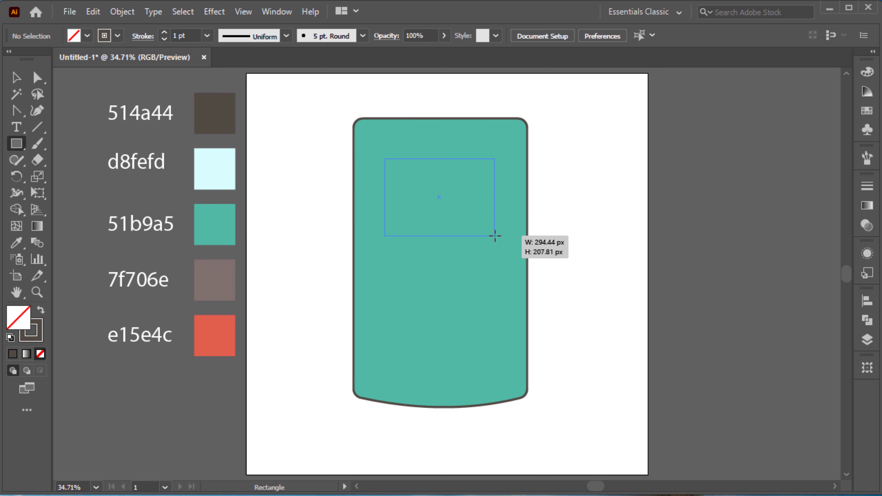
{"action": "left_click_drag", "start_coordinate": [490, 229], "coordinate": [507, 250]}
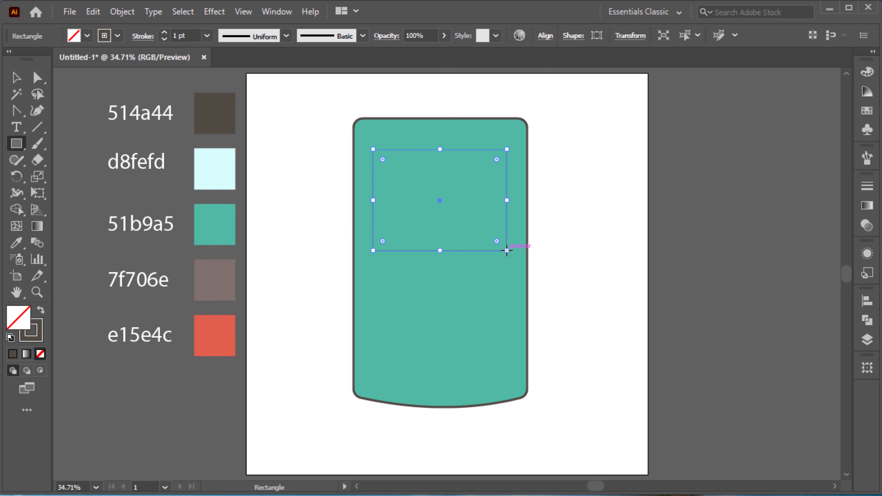
{"action": "left_click", "coordinate": [206, 35]}
{"action": "left_click", "coordinate": [241, 168]}
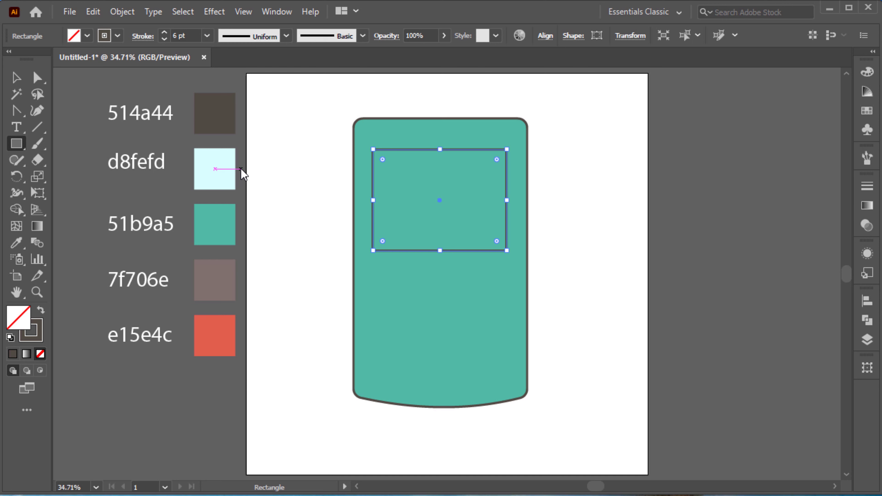
{"action": "key", "text": "a"}
{"action": "left_click_drag", "start_coordinate": [382, 159], "coordinate": [372, 156]}
Centre the screen rectangle horizontally on the console body.
{"action": "scroll", "coordinate": [385, 161], "scroll_direction": "up", "scroll_amount": 3}
{"action": "key", "text": "v"}
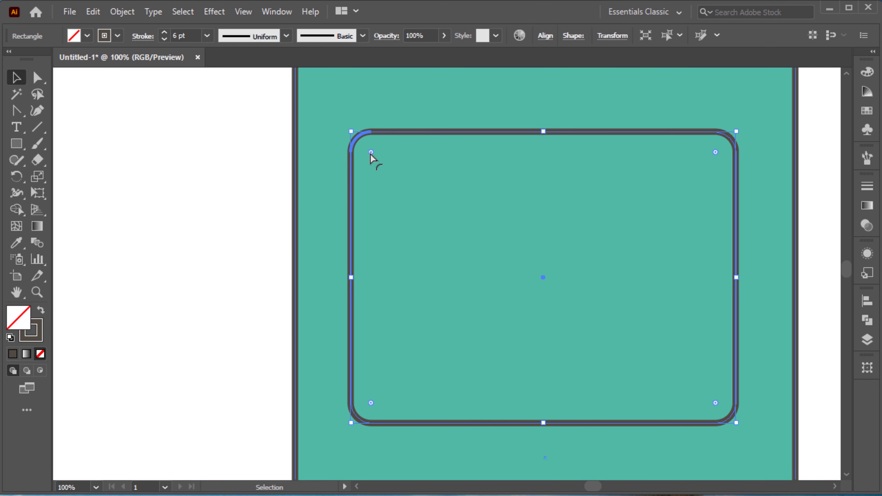
{"action": "key", "text": "ctrl+0"}
{"action": "left_click", "coordinate": [384, 121], "text": "shift"}
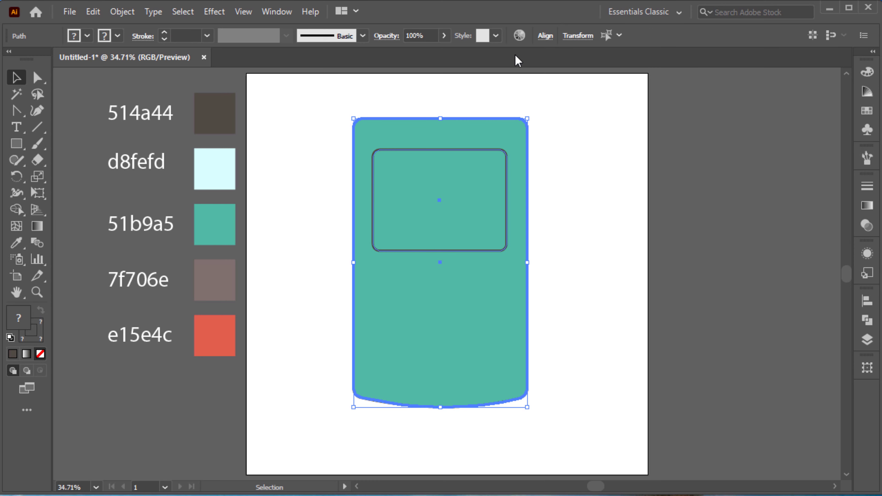
{"action": "left_click", "coordinate": [546, 35]}
{"action": "left_click", "coordinate": [584, 195]}
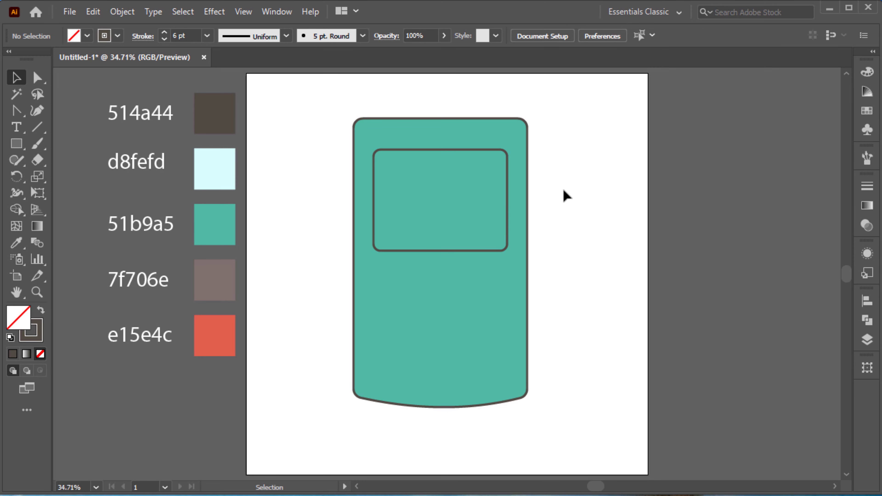
Paste a copy behind the screen and fill the screen with brown 7f706e.
{"action": "left_click", "coordinate": [506, 167]}
{"action": "left_click", "coordinate": [93, 12]}
{"action": "left_click", "coordinate": [115, 78]}
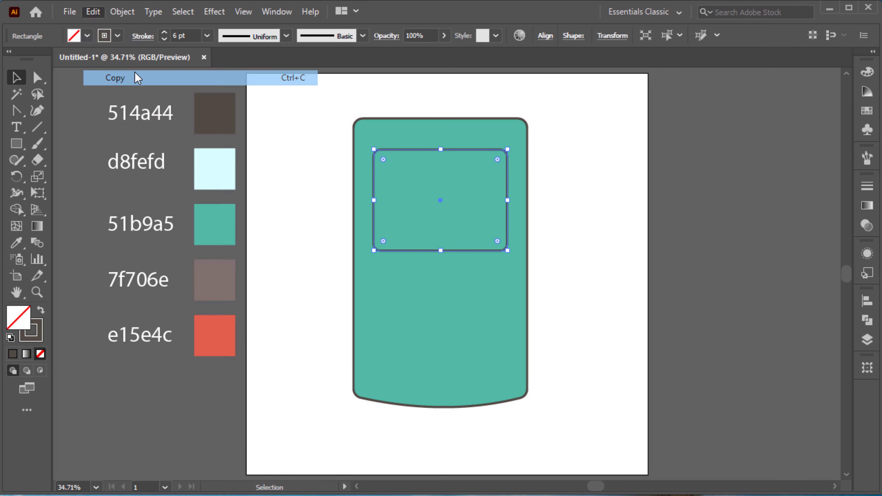
{"action": "left_click", "coordinate": [93, 11]}
{"action": "left_click", "coordinate": [130, 123]}
{"action": "key", "text": "shift+x"}
{"action": "left_click", "coordinate": [16, 243]}
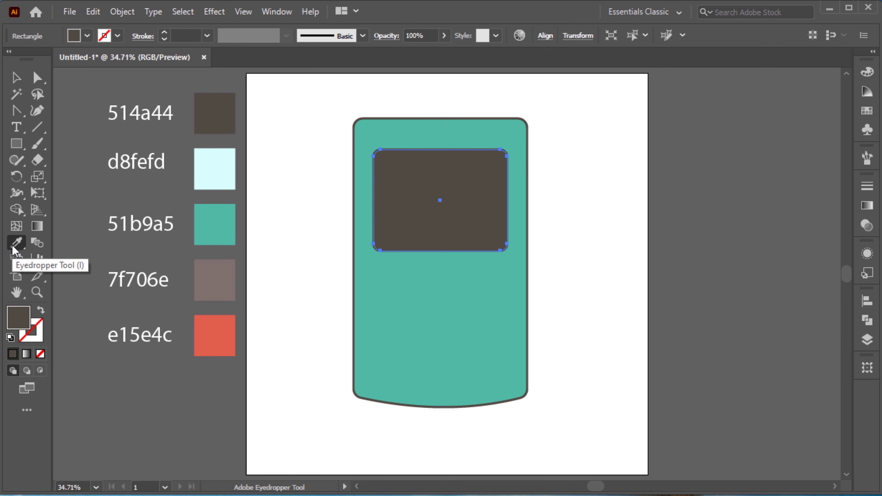
{"action": "left_click", "coordinate": [209, 278]}
{"action": "key", "text": "v"}
{"action": "left_click", "coordinate": [292, 260]}
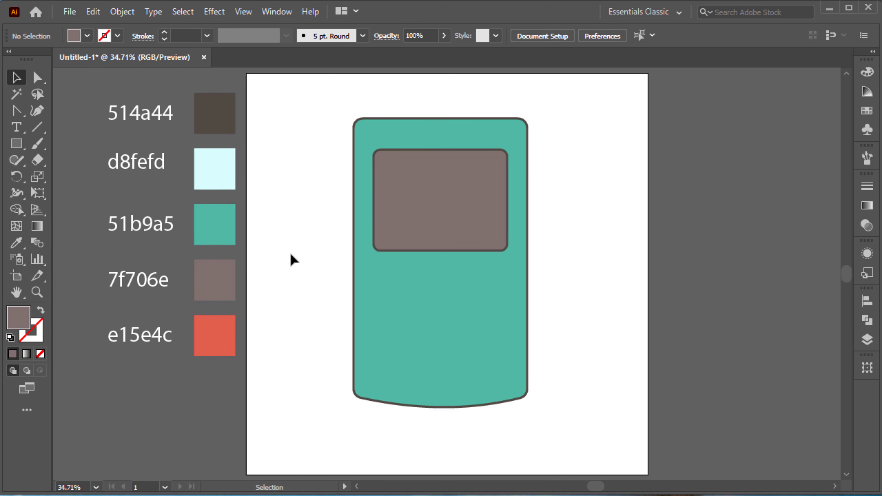
Move the brown screen up toward the body's top and copy it.
{"action": "left_click", "coordinate": [453, 224]}
{"action": "left_click_drag", "start_coordinate": [453, 222], "coordinate": [453, 206]}
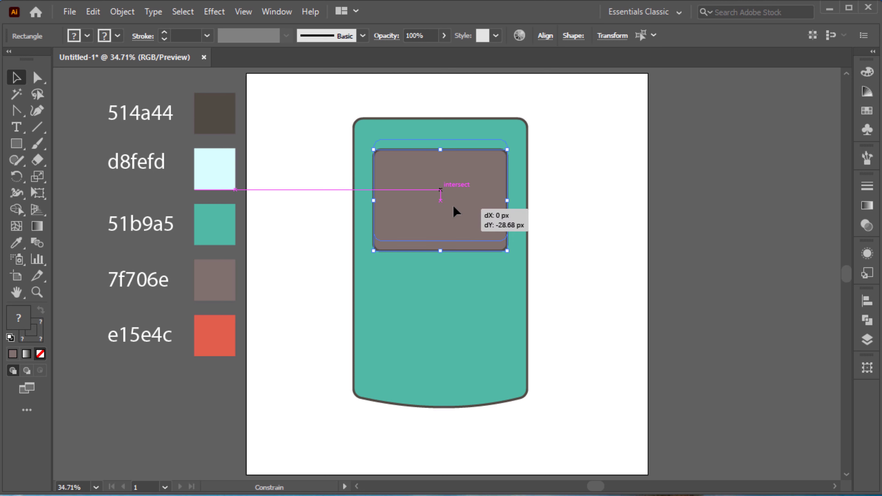
{"action": "left_click", "coordinate": [550, 244]}
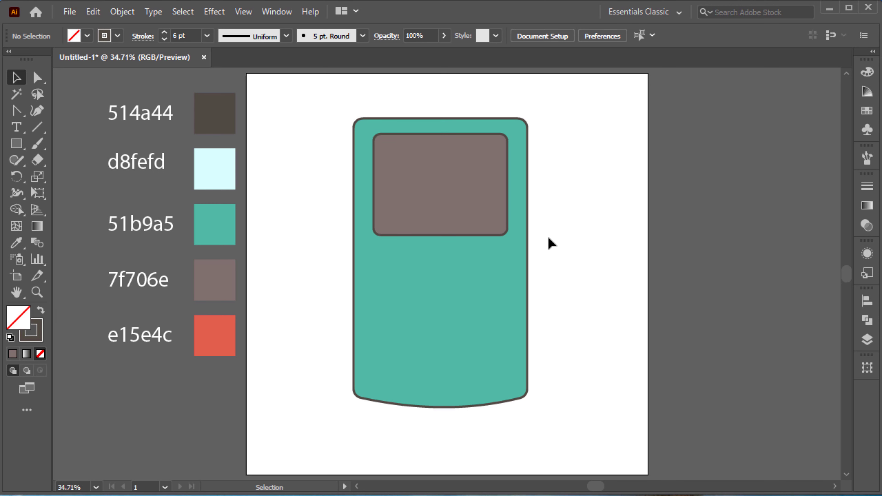
{"action": "left_click", "coordinate": [508, 194]}
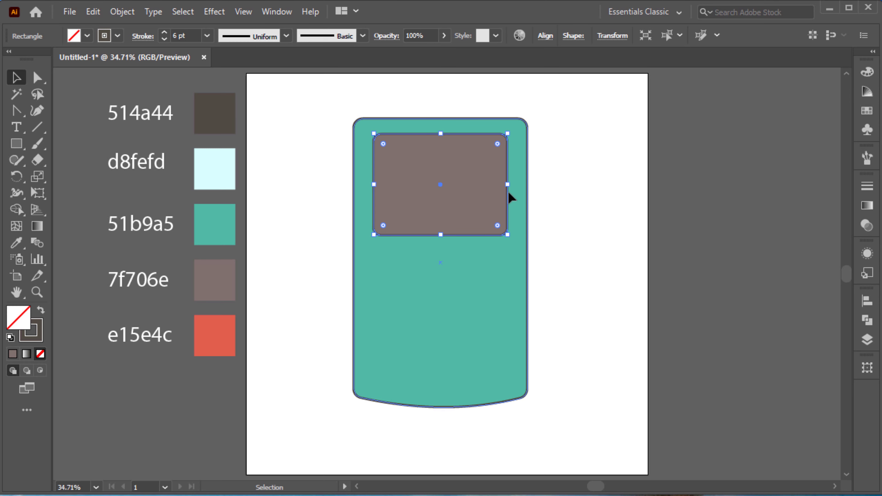
{"action": "left_click", "coordinate": [92, 12]}
{"action": "left_click", "coordinate": [115, 78]}
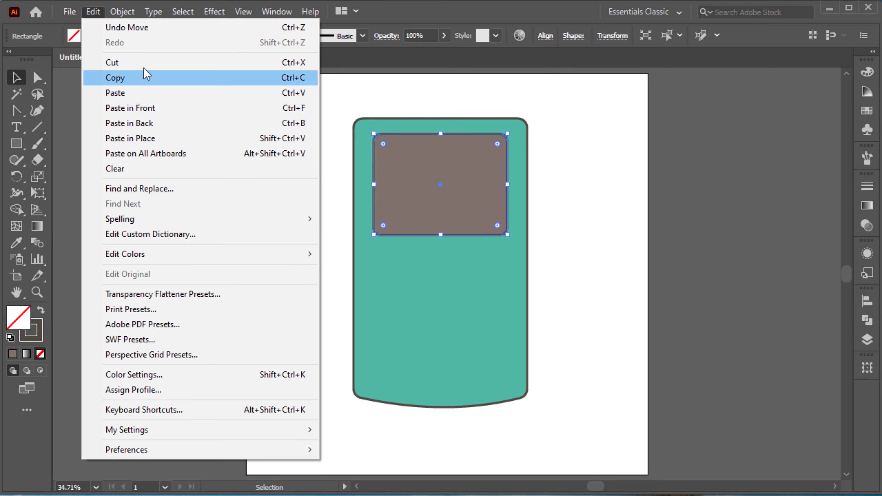
Paste a copy of the screen, shrink it to a 300 px wide inner panel with a 6 pt outline.
{"action": "left_click", "coordinate": [144, 105]}
{"action": "left_click", "coordinate": [772, 315]}
{"action": "left_click", "coordinate": [430, 232]}
{"action": "left_click_drag", "start_coordinate": [441, 235], "coordinate": [448, 199]}
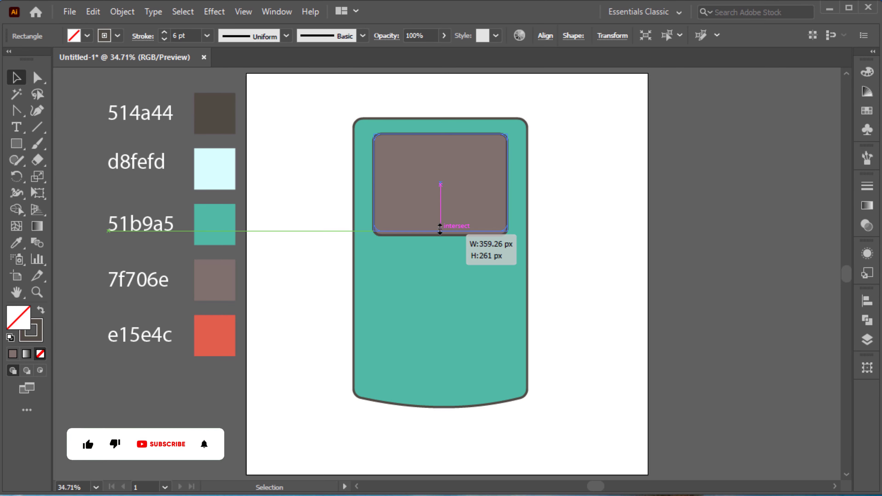
{"action": "left_click_drag", "start_coordinate": [441, 134], "coordinate": [446, 150]}
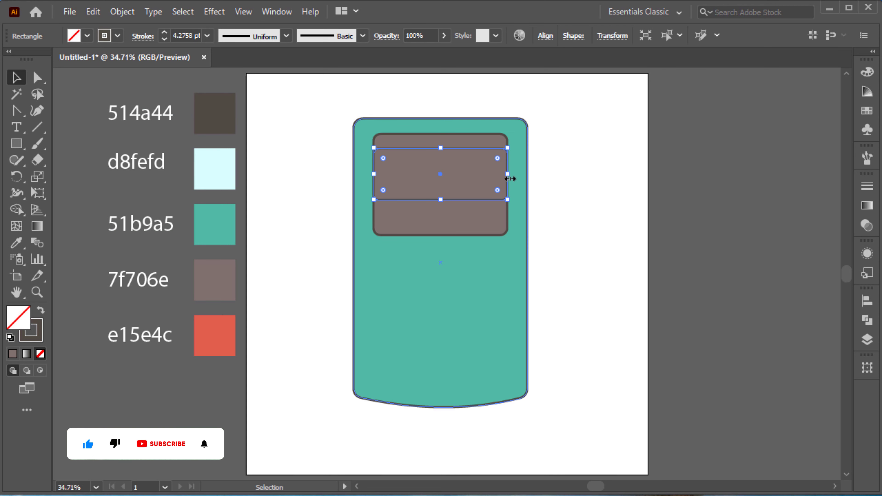
{"action": "left_click_drag", "start_coordinate": [508, 175], "coordinate": [496, 179]}
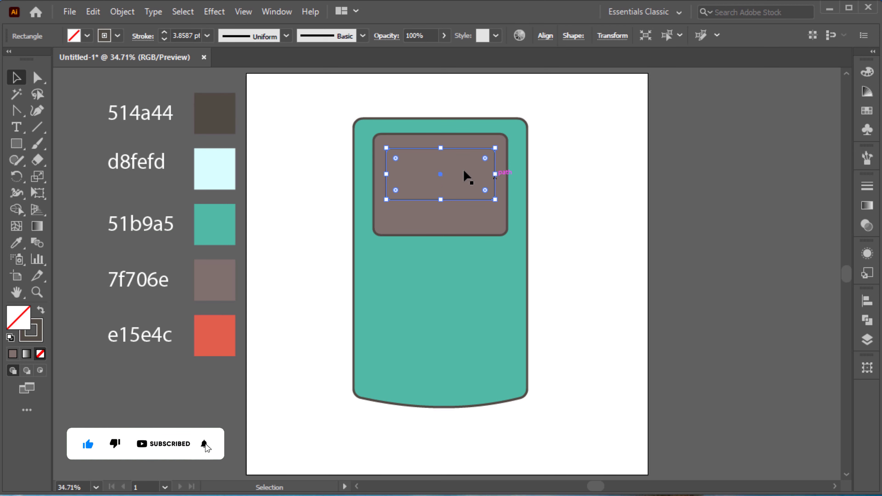
{"action": "left_click", "coordinate": [207, 35]}
{"action": "left_click", "coordinate": [216, 167]}
{"action": "left_click", "coordinate": [305, 207]}
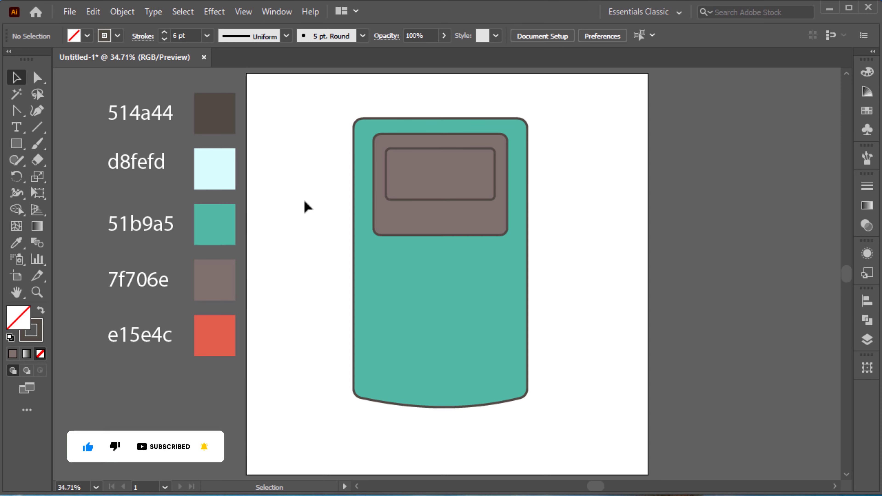
Paste a copy behind the inner panel and give it a 998a88 greyish-brown fill.
{"action": "left_click", "coordinate": [425, 200]}
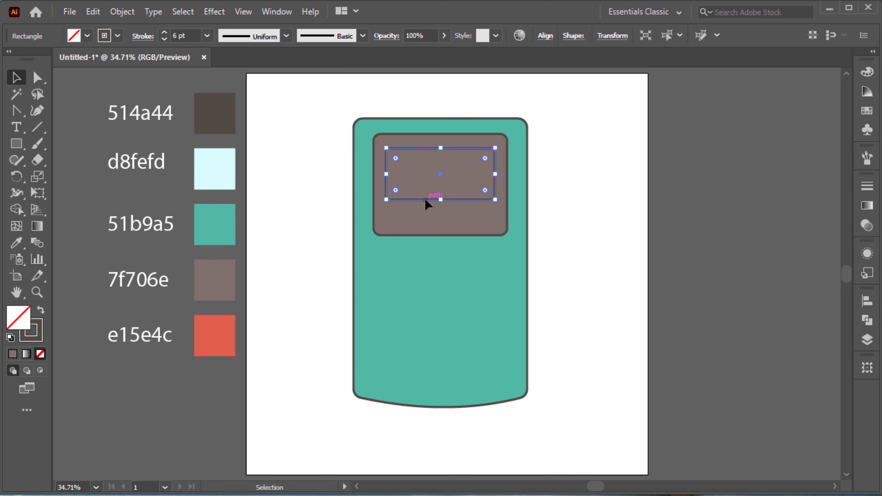
{"action": "left_click", "coordinate": [93, 12]}
{"action": "left_click", "coordinate": [121, 75]}
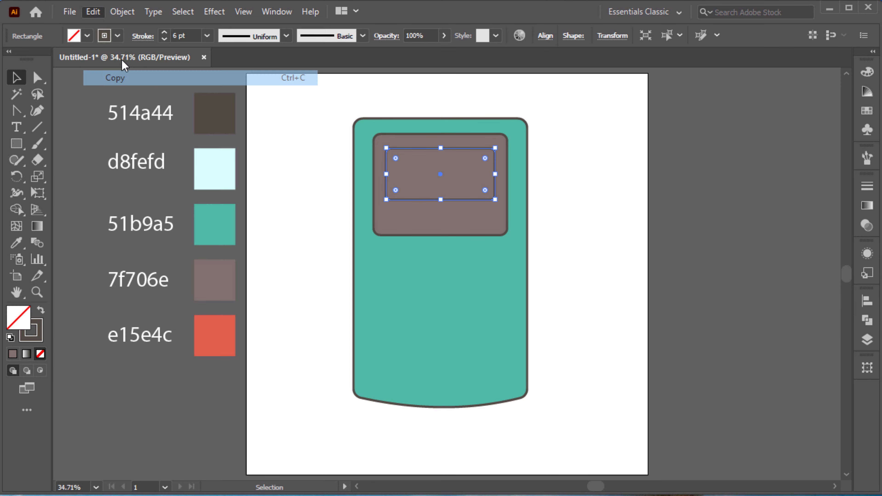
{"action": "left_click", "coordinate": [93, 12]}
{"action": "left_click", "coordinate": [159, 124]}
{"action": "left_click", "coordinate": [41, 310]}
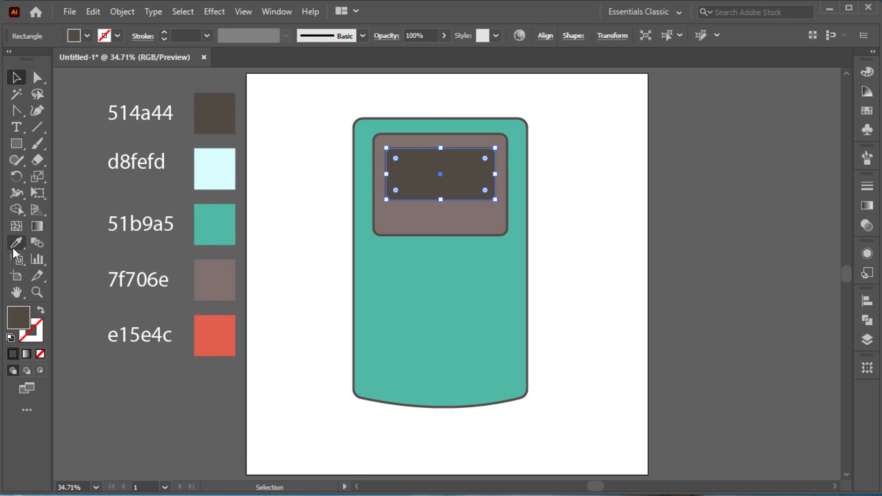
{"action": "left_click", "coordinate": [16, 242]}
{"action": "left_click", "coordinate": [230, 283]}
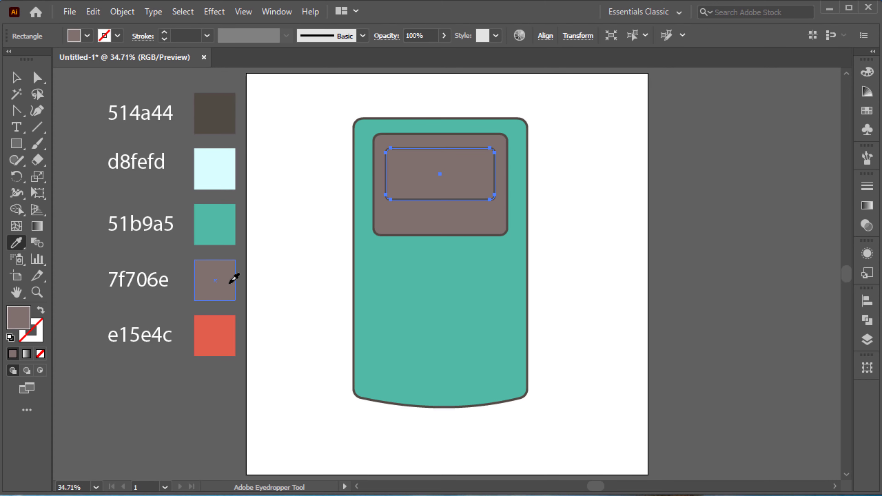
{"action": "double_click", "coordinate": [16, 323]}
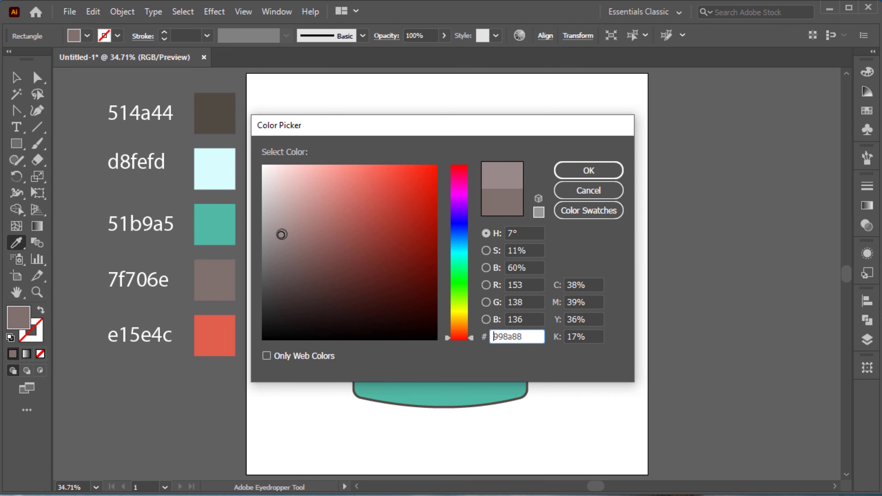
{"action": "left_click", "coordinate": [571, 172]}
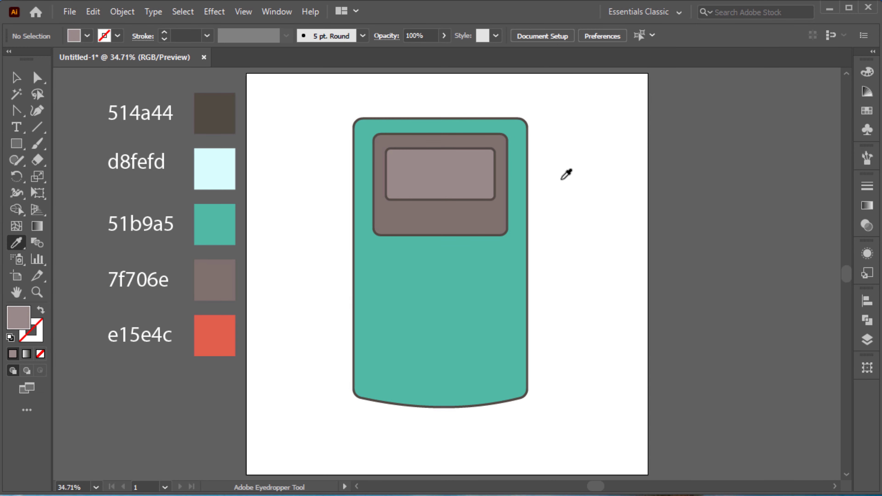
{"action": "scroll", "coordinate": [411, 150], "scroll_direction": "up", "scroll_amount": 3}
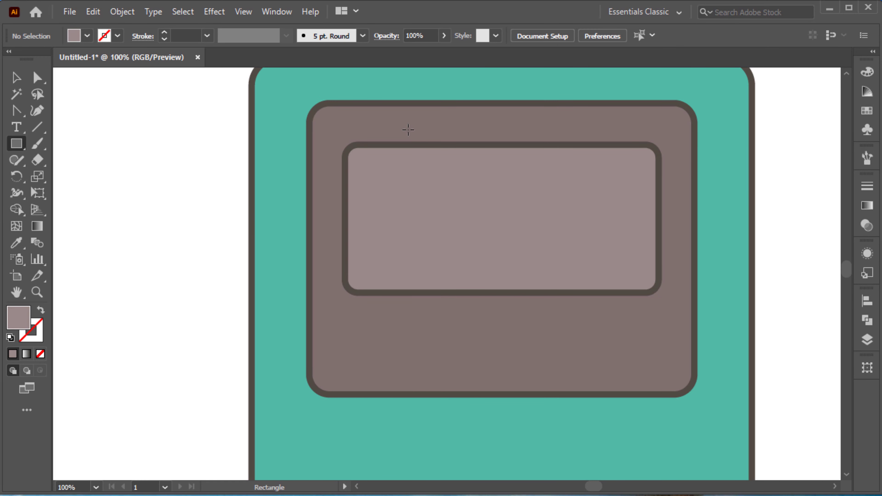
Draw a tall narrow strip across the screen with a lighter fill.
{"action": "left_click_drag", "start_coordinate": [407, 123], "coordinate": [425, 303]}
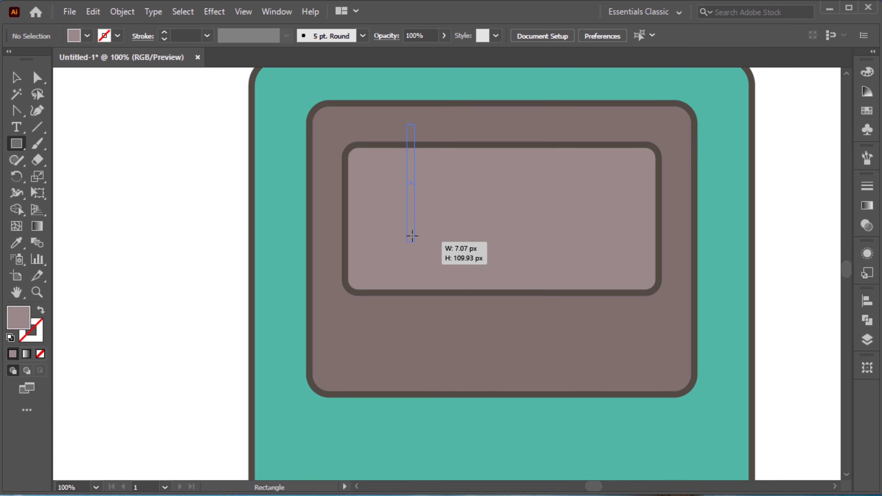
{"action": "double_click", "coordinate": [19, 326]}
{"action": "left_click", "coordinate": [278, 203]}
{"action": "left_click", "coordinate": [587, 171]}
{"action": "key", "text": "v"}
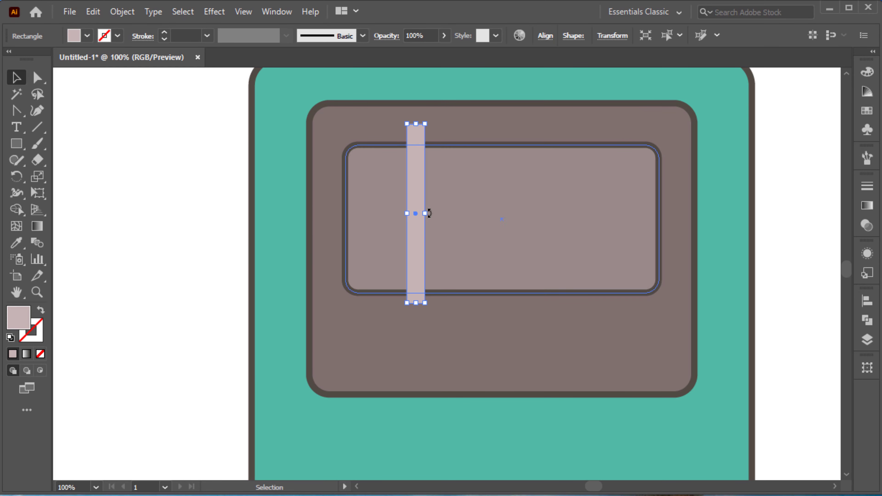
Duplicate the strip, shift the copy right, and narrow the original strip.
{"action": "left_click", "coordinate": [93, 12]}
{"action": "left_click", "coordinate": [128, 75]}
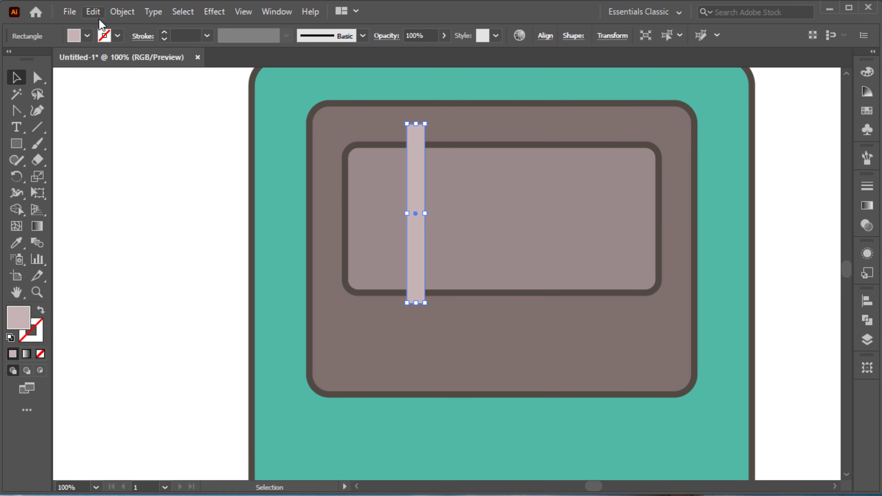
{"action": "left_click", "coordinate": [93, 11]}
{"action": "left_click", "coordinate": [162, 113]}
{"action": "left_click_drag", "start_coordinate": [413, 243], "coordinate": [465, 237]}
{"action": "left_click", "coordinate": [417, 226]}
{"action": "left_click_drag", "start_coordinate": [425, 213], "coordinate": [431, 213]}
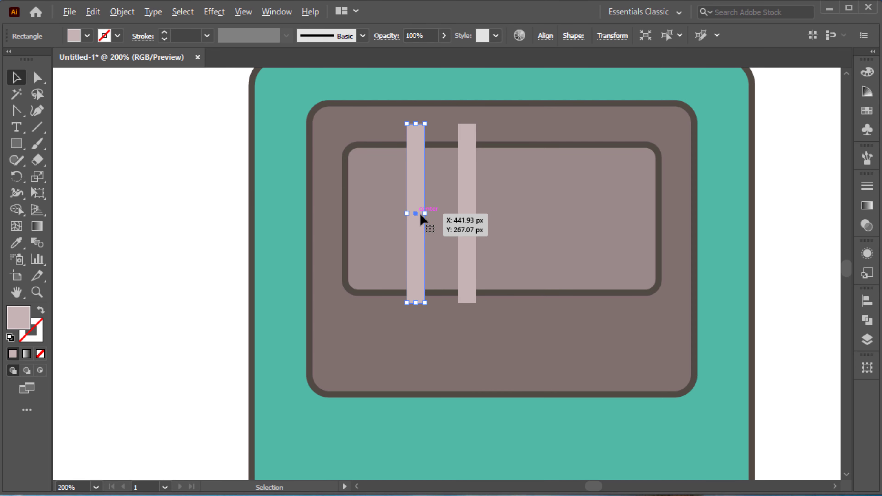
{"action": "scroll", "coordinate": [429, 213], "scroll_direction": "up", "scroll_amount": 2}
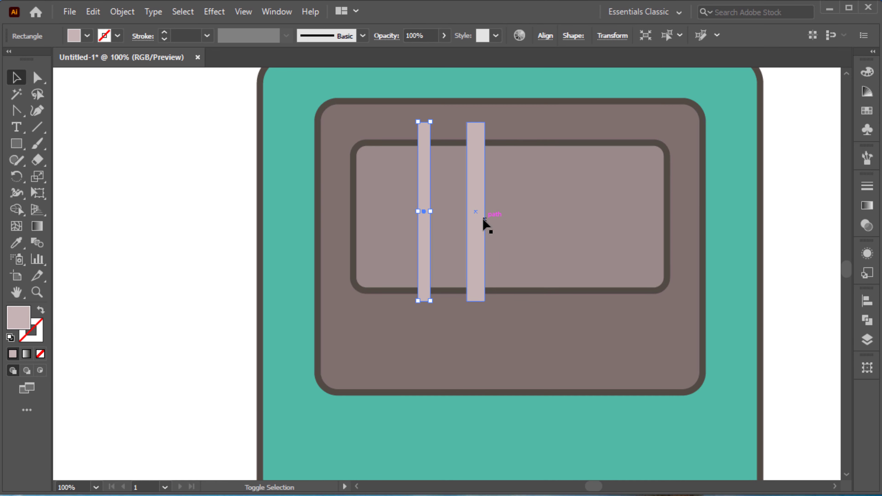
Rotate both strips about 40° and stretch them past the screen edges.
{"action": "left_click", "coordinate": [482, 223], "text": "shift"}
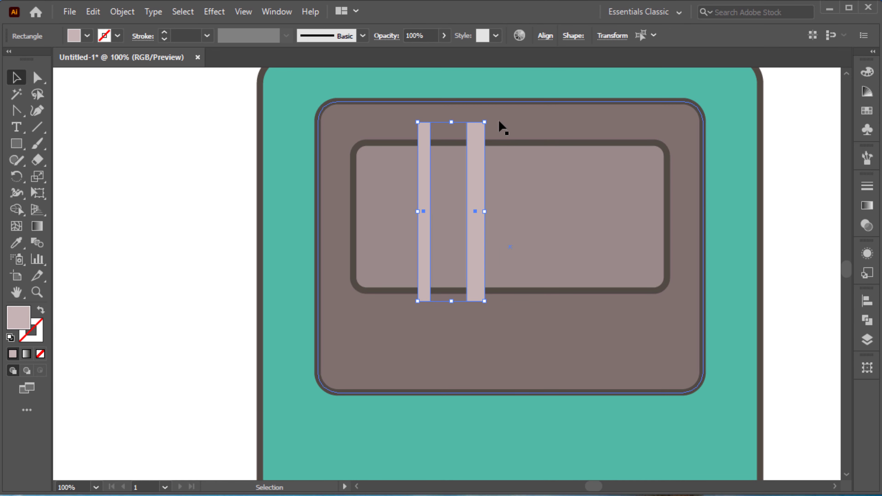
{"action": "mouse_move", "coordinate": [498, 126]}
{"action": "left_mouse_down"}
{"action": "mouse_move", "coordinate": [527, 160]}
{"action": "mouse_move", "coordinate": [554, 131]}
{"action": "left_mouse_up"}
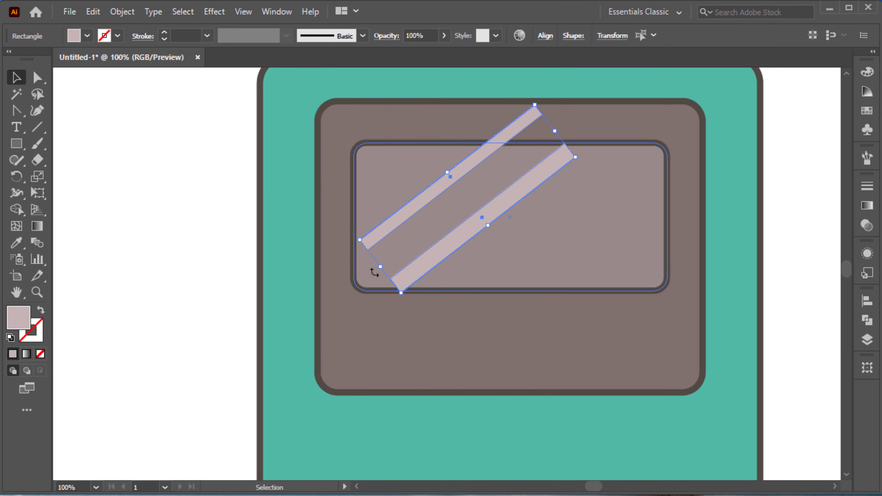
{"action": "left_click_drag", "start_coordinate": [380, 267], "coordinate": [335, 300]}
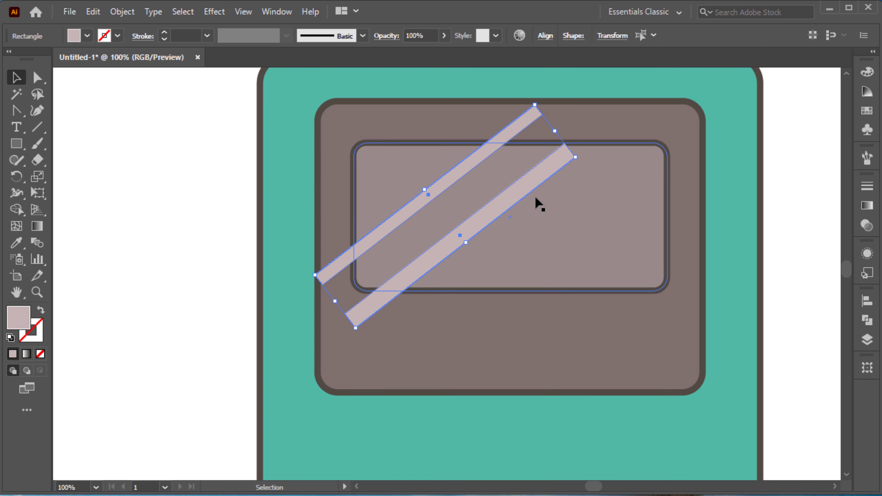
{"action": "left_click_drag", "start_coordinate": [552, 172], "coordinate": [563, 158]}
Trim the strip parts outside the screen with the Shape Builder tool.
{"action": "left_click", "coordinate": [556, 217], "text": "shift"}
{"action": "left_click", "coordinate": [17, 209]}
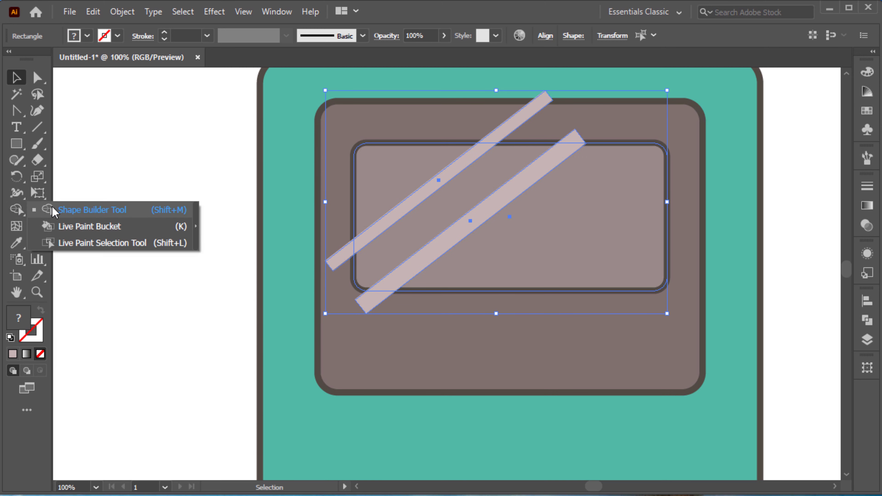
{"action": "left_click", "coordinate": [52, 210]}
{"action": "left_click", "coordinate": [533, 132], "text": "alt"}
{"action": "left_click", "coordinate": [571, 139], "text": "alt"}
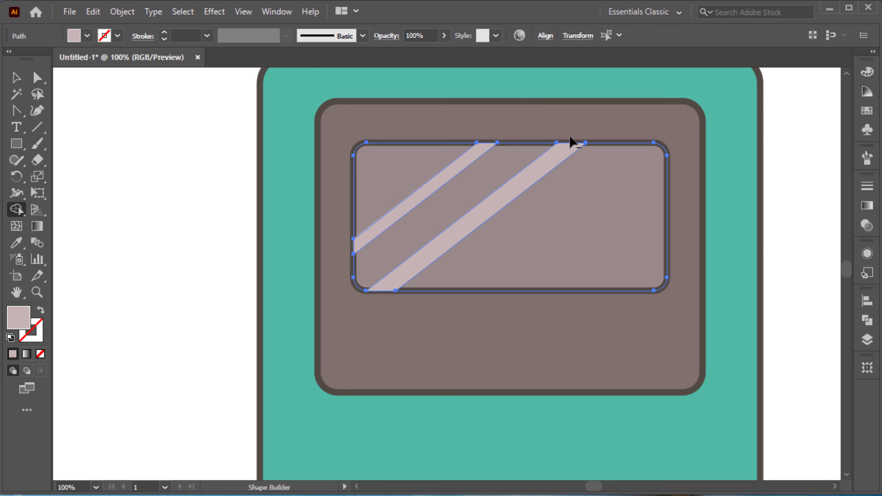
{"action": "key", "text": "v"}
{"action": "key", "text": "ctrl+shift+a"}
Bring the screen rectangle to the front of the glare strips.
{"action": "left_click", "coordinate": [666, 221]}
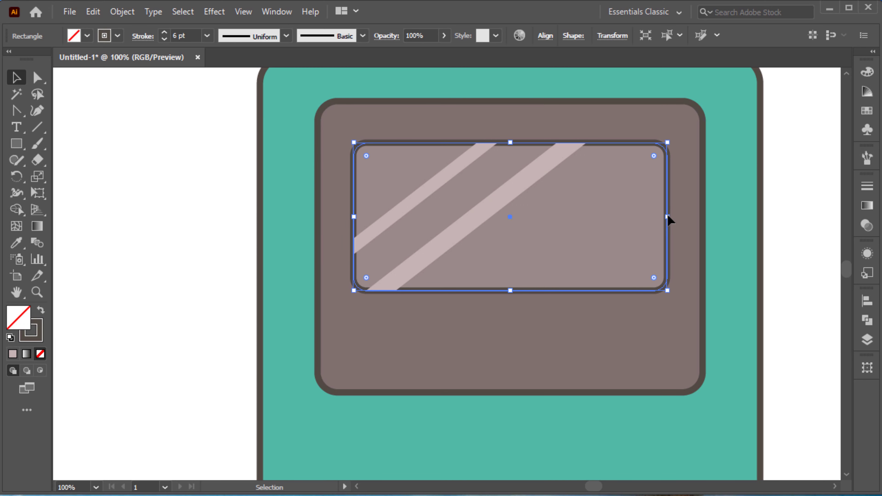
{"action": "right_click", "coordinate": [667, 221]}
{"action": "left_click", "coordinate": [535, 431]}
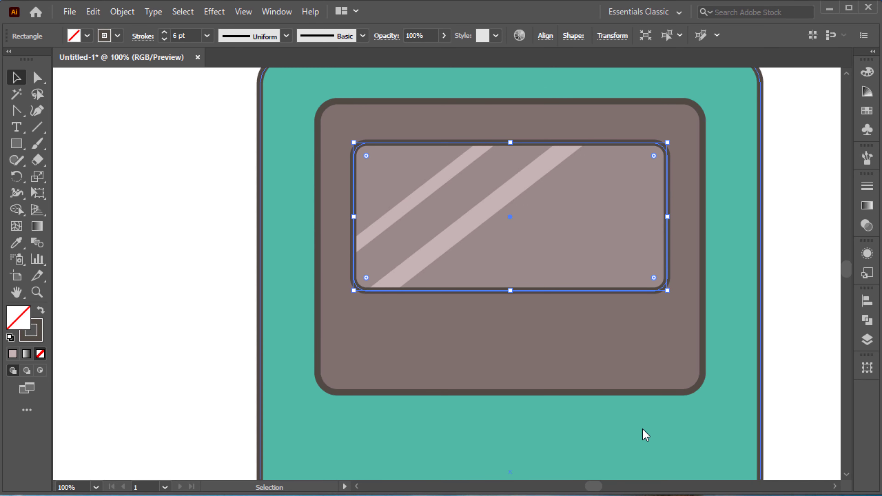
{"action": "left_click", "coordinate": [782, 365]}
{"action": "key", "text": "ctrl+0"}
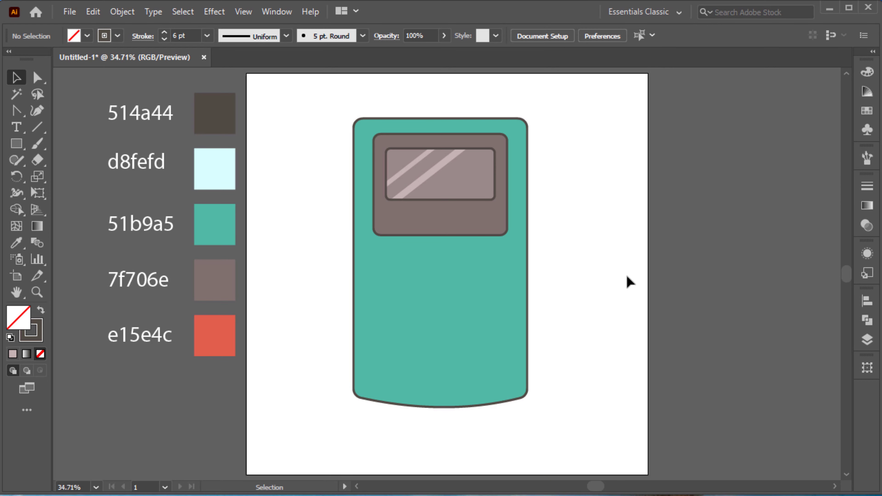
Draw a small rounded-corner rectangle below the screen's left side.
{"action": "key", "text": "x"}
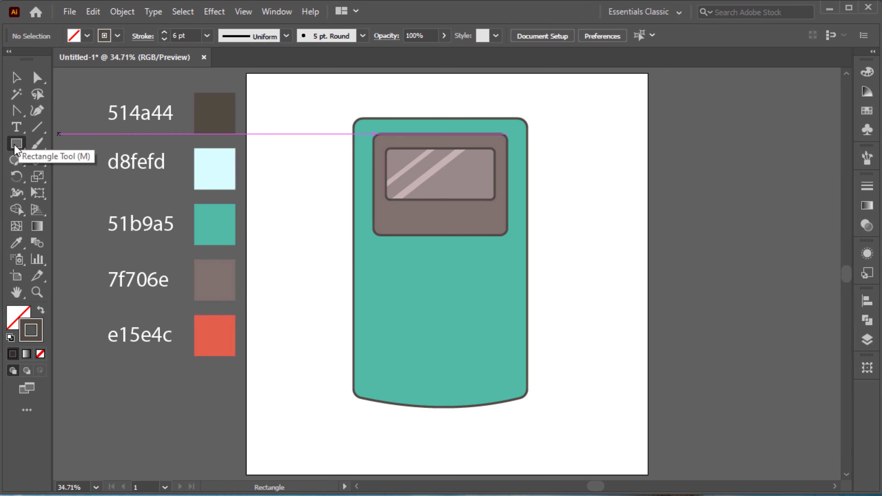
{"action": "left_click", "coordinate": [16, 143]}
{"action": "scroll", "coordinate": [374, 263], "scroll_direction": "up", "scroll_amount": 2, "text": "alt"}
{"action": "mouse_move", "coordinate": [378, 281]}
{"action": "left_mouse_down"}
{"action": "mouse_move", "coordinate": [388, 299]}
{"action": "mouse_move", "coordinate": [448, 312]}
{"action": "left_mouse_up"}
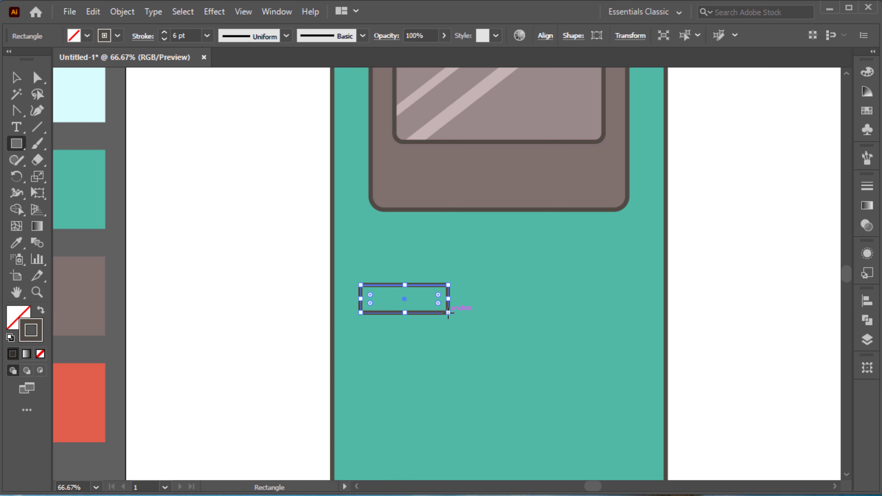
{"action": "scroll", "coordinate": [376, 299], "scroll_direction": "up", "scroll_amount": 2, "text": "alt"}
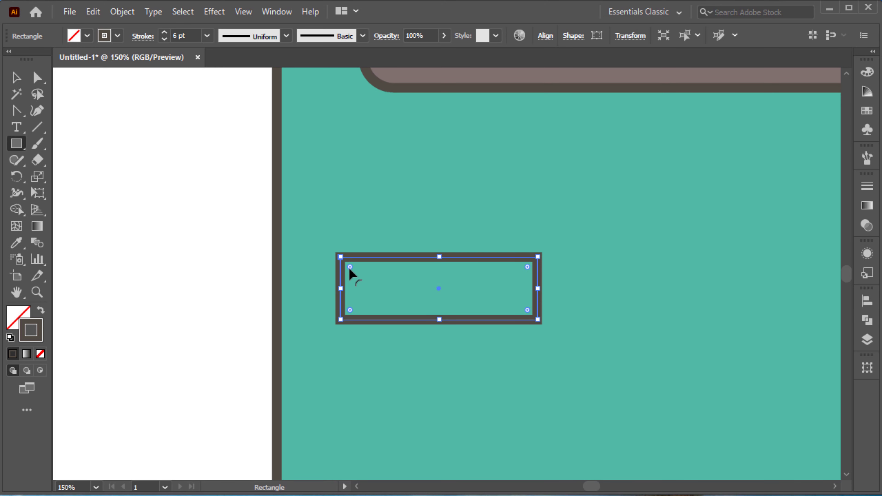
{"action": "left_click_drag", "start_coordinate": [349, 271], "coordinate": [352, 275]}
{"action": "key", "text": "v"}
{"action": "key", "text": "ctrl+0"}
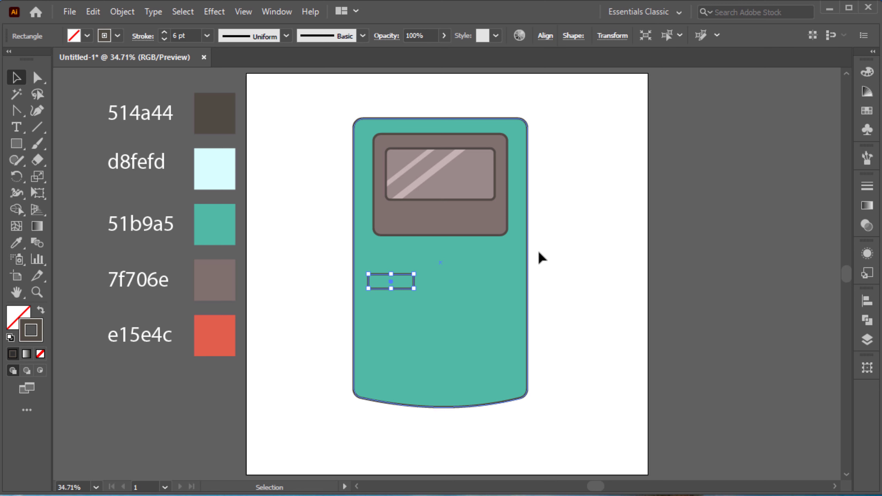
Fill the small button with 7f706e by sampling the screen colour.
{"action": "left_click", "coordinate": [17, 242]}
{"action": "left_click", "coordinate": [17, 315]}
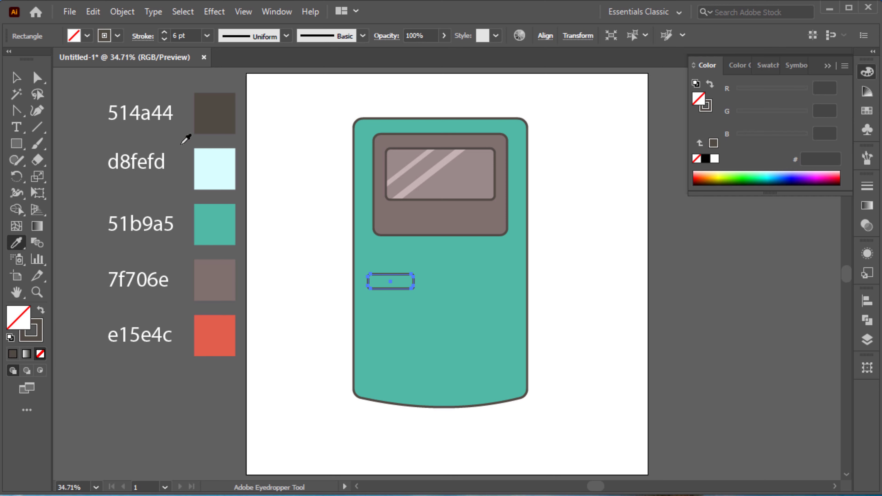
{"action": "left_click", "coordinate": [213, 267]}
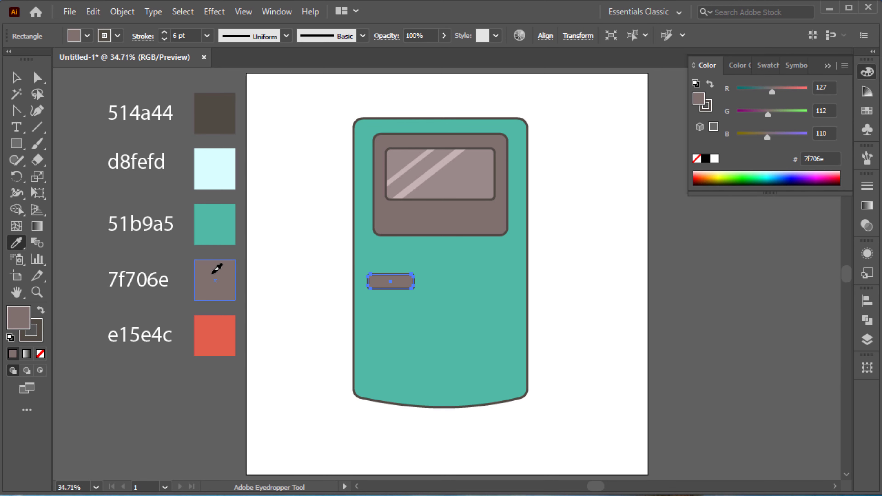
{"action": "key", "text": "v"}
{"action": "left_click", "coordinate": [296, 361]}
{"action": "scroll", "coordinate": [398, 288], "scroll_direction": "up", "scroll_amount": 1, "text": "alt"}
{"action": "scroll", "coordinate": [398, 289], "scroll_direction": "up", "scroll_amount": 2, "text": "alt"}
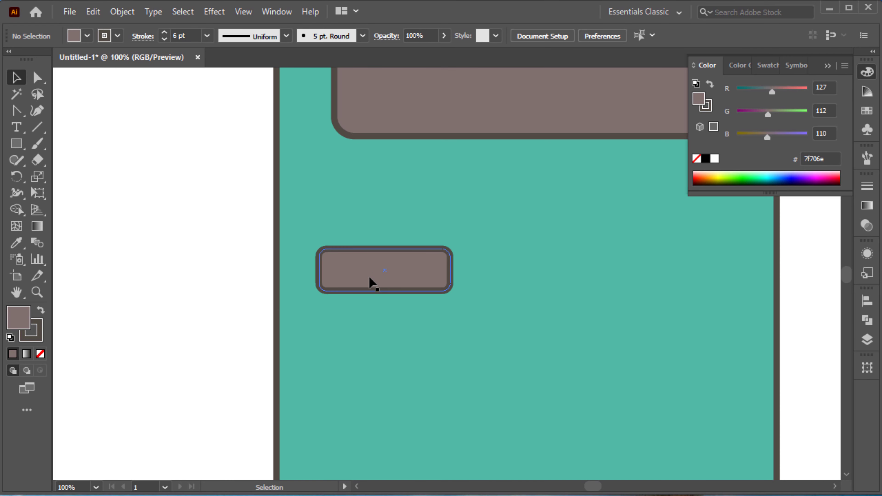
Draw a small square and delete its top corners to form a triangle.
{"action": "key", "text": "m"}
{"action": "key", "text": "ctrl+0"}
{"action": "left_click_drag", "start_coordinate": [271, 220], "coordinate": [318, 267]}
{"action": "key", "text": "plus"}
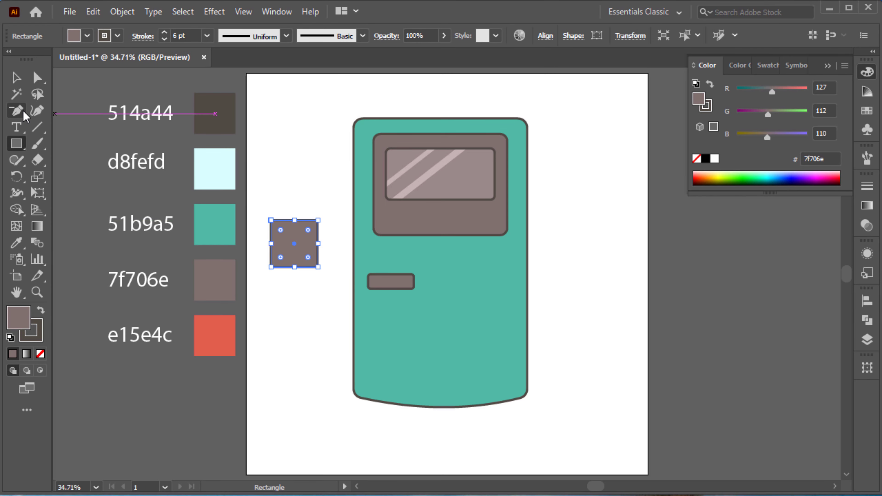
{"action": "key", "text": "ctrl+1"}
{"action": "left_click", "coordinate": [294, 217]}
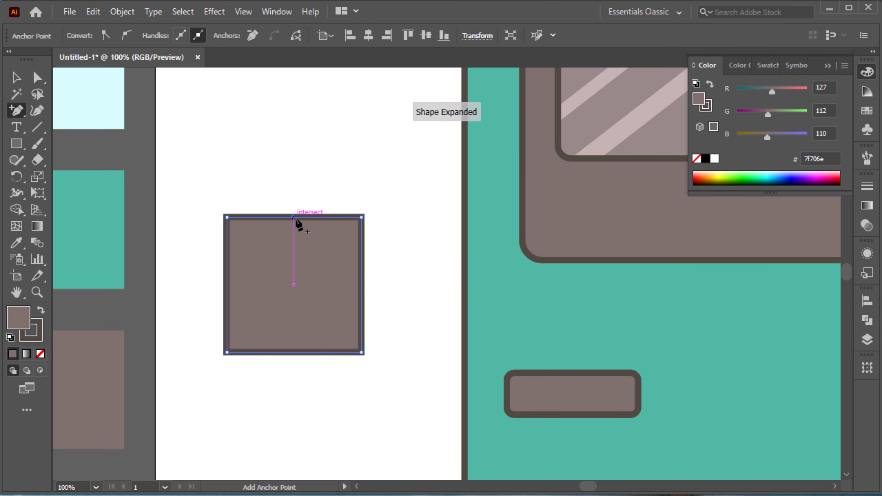
{"action": "left_click_drag", "start_coordinate": [17, 110], "coordinate": [86, 142]}
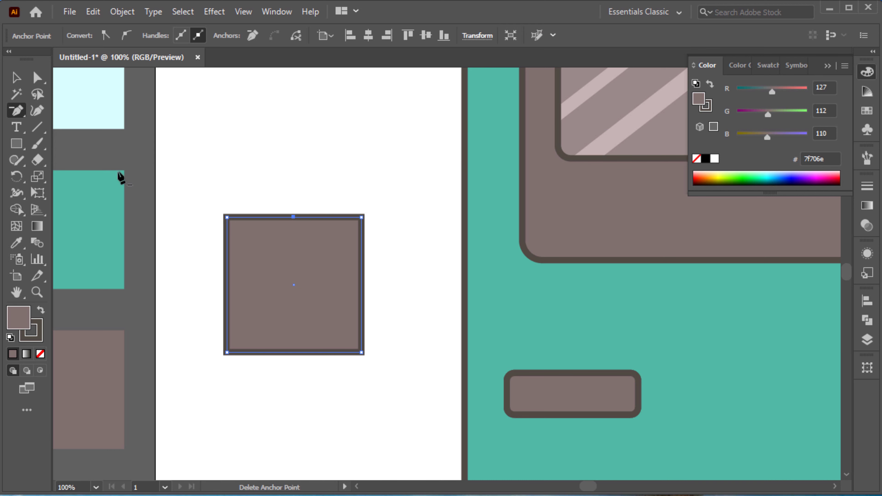
{"action": "left_click", "coordinate": [226, 217]}
{"action": "left_click", "coordinate": [361, 217]}
Resize the triangle and give it a dark fill with no stroke.
{"action": "left_click", "coordinate": [16, 77]}
{"action": "left_click_drag", "start_coordinate": [362, 352], "coordinate": [242, 205]}
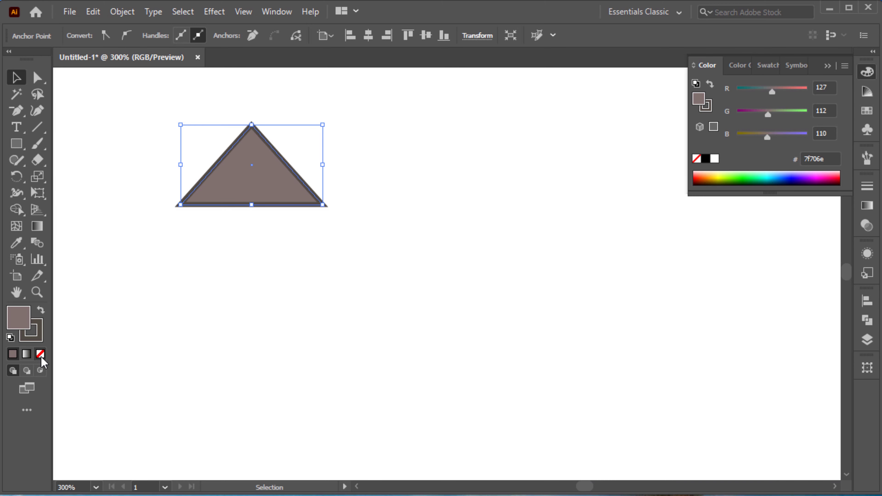
{"action": "left_click", "coordinate": [40, 354]}
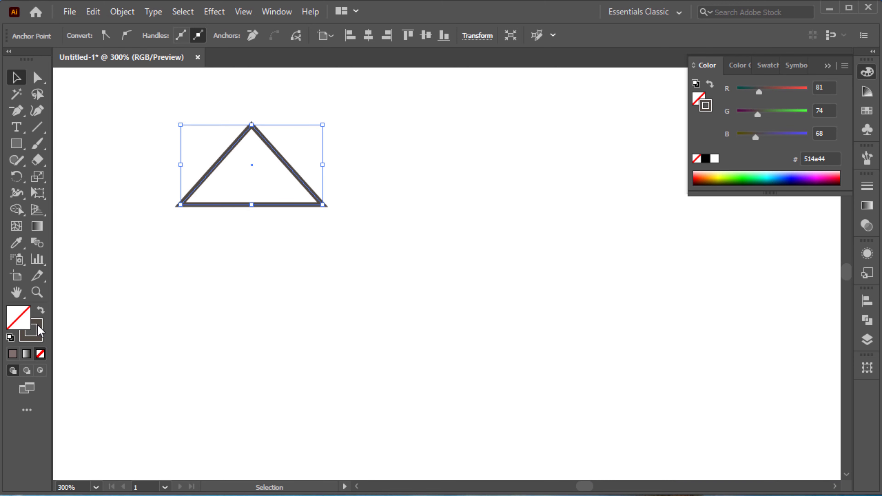
{"action": "key", "text": "shift+x"}
{"action": "left_click", "coordinate": [181, 286]}
{"action": "key", "text": "ctrl+0"}
Rotate and shrink the triangle into a left-pointing arrow inside the small rounded button.
{"action": "mouse_move", "coordinate": [279, 226]}
{"action": "left_mouse_down"}
{"action": "mouse_move", "coordinate": [384, 282]}
{"action": "mouse_move", "coordinate": [363, 178]}
{"action": "mouse_move", "coordinate": [344, 216]}
{"action": "left_mouse_up"}
{"action": "key", "text": "ctrl+plus"}
{"action": "key", "text": "ctrl+plus"}
{"action": "key", "text": "ctrl+plus"}
{"action": "key", "text": "ctrl+plus"}
{"action": "key", "text": "ctrl+plus"}
{"action": "left_click_drag", "start_coordinate": [325, 270], "coordinate": [269, 290]}
{"action": "left_click_drag", "start_coordinate": [285, 319], "coordinate": [280, 308]}
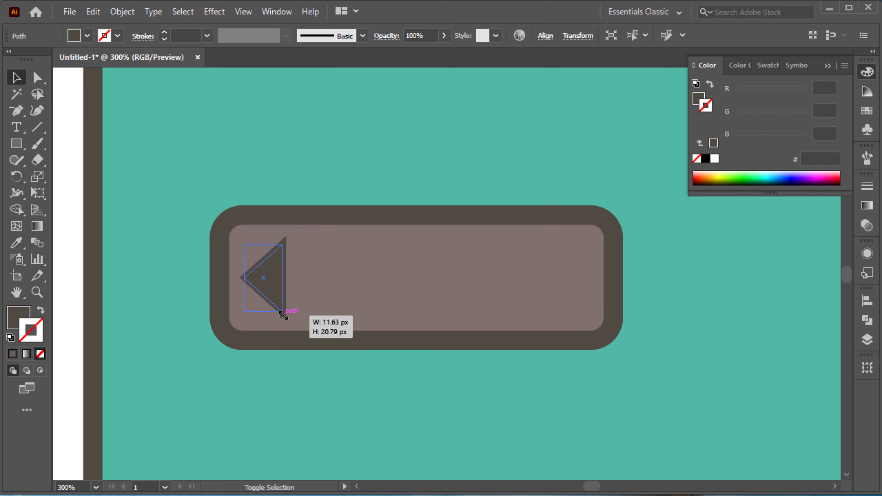
{"action": "left_click", "coordinate": [319, 216], "text": "shift"}
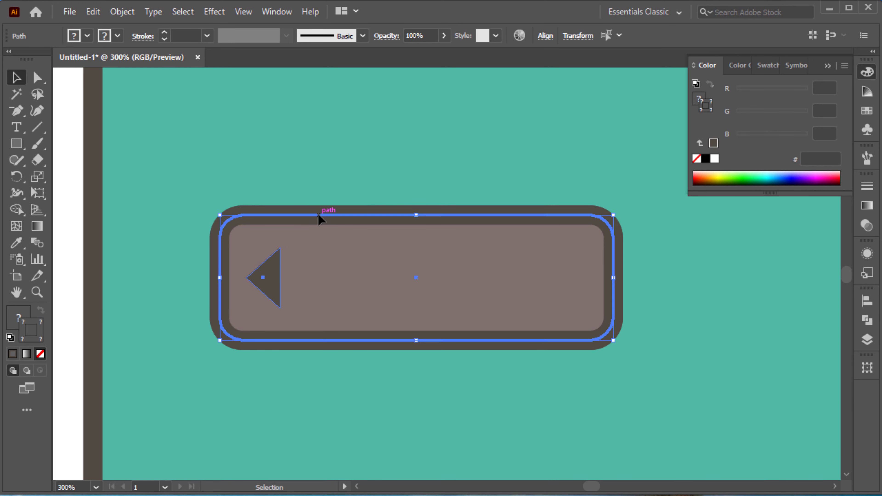
{"action": "left_click", "coordinate": [545, 36]}
{"action": "left_click", "coordinate": [327, 169]}
{"action": "left_click_drag", "start_coordinate": [270, 274], "coordinate": [277, 271]}
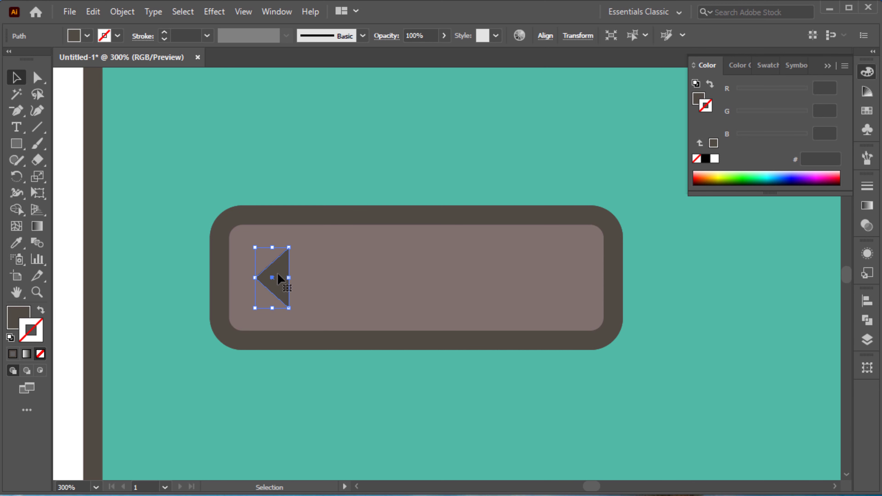
Reflect a copy of the arrow across the button's centre to point right.
{"action": "left_click_drag", "start_coordinate": [16, 176], "coordinate": [56, 194]}
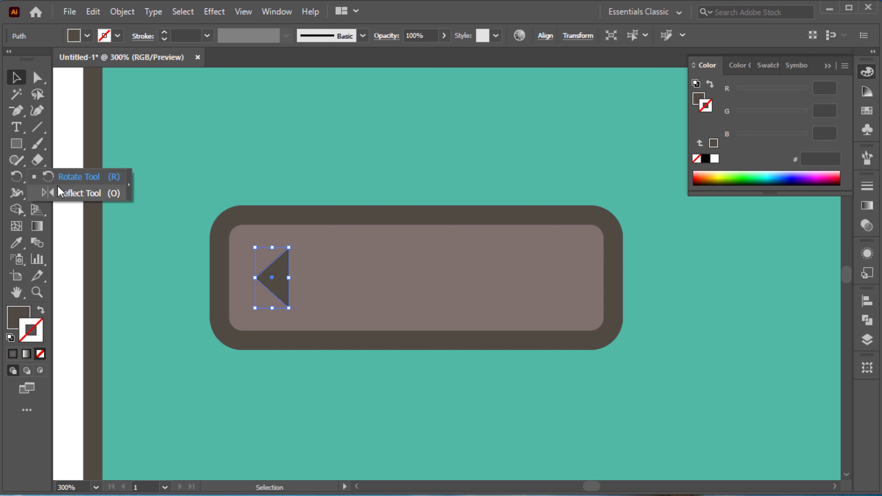
{"action": "left_click", "coordinate": [418, 274], "text": "alt"}
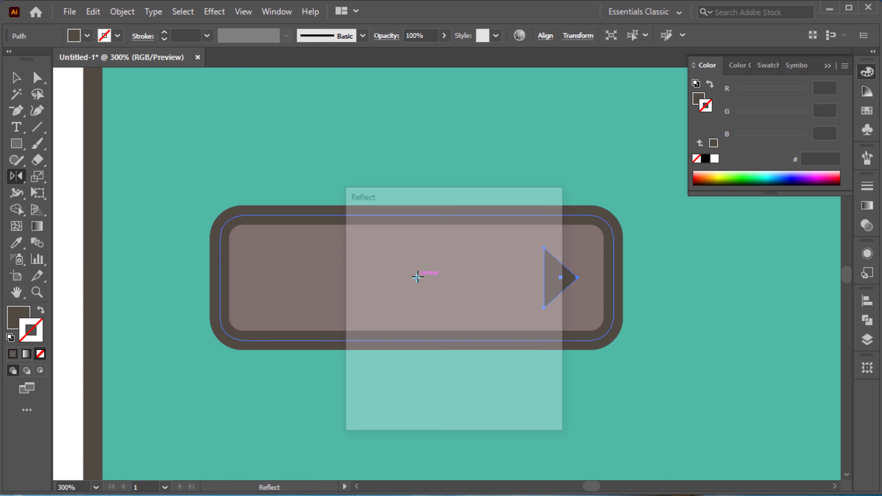
{"action": "left_click", "coordinate": [372, 410]}
{"action": "key", "text": "v"}
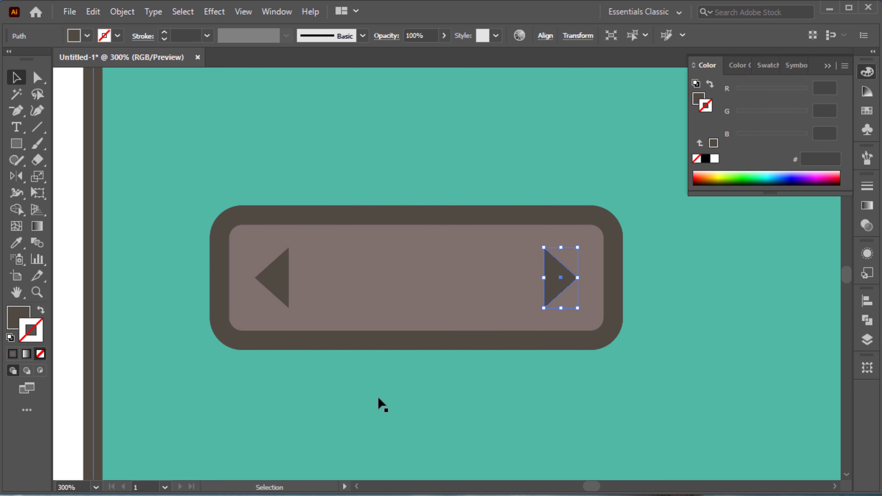
{"action": "left_click", "coordinate": [345, 221], "text": "shift"}
{"action": "key", "text": "ctrl+minus"}
Duplicate the arrow button in place and rotate the copy 90° into a vertical bar.
{"action": "left_click", "coordinate": [441, 269]}
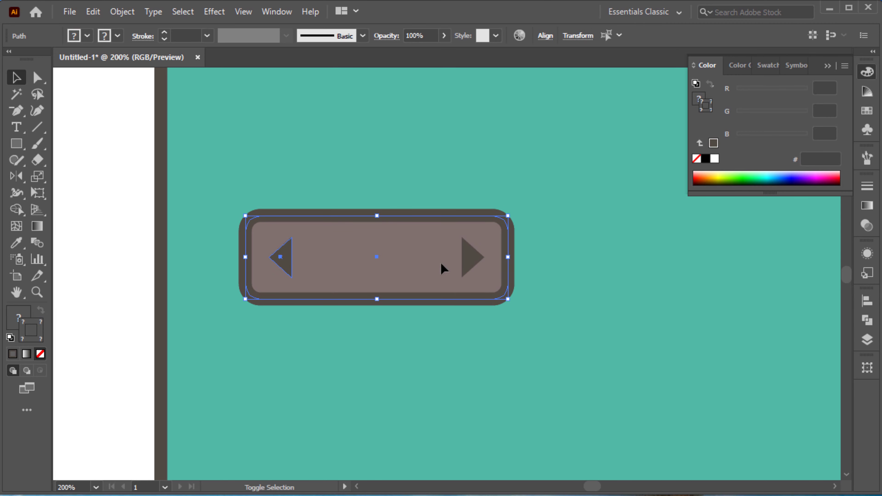
{"action": "left_click", "coordinate": [93, 11]}
{"action": "left_click", "coordinate": [93, 12]}
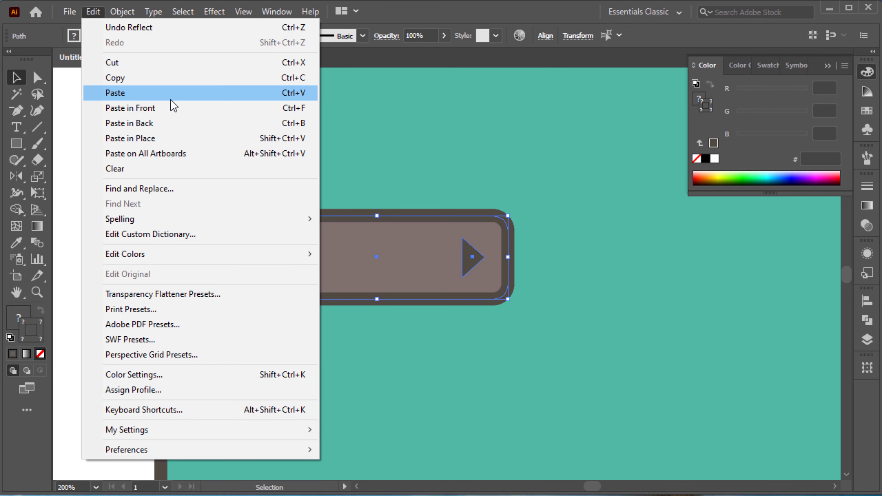
{"action": "key", "text": "Escape"}
{"action": "left_click_drag", "start_coordinate": [516, 216], "coordinate": [423, 358]}
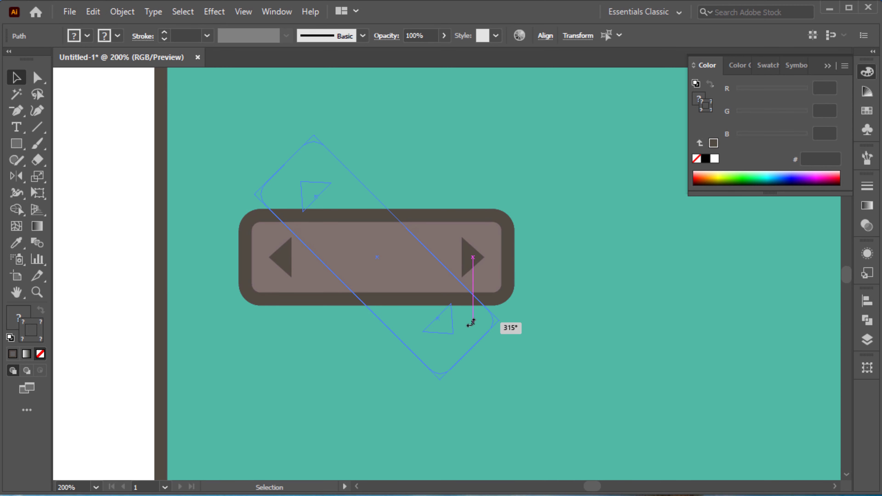
{"action": "left_click", "coordinate": [428, 276]}
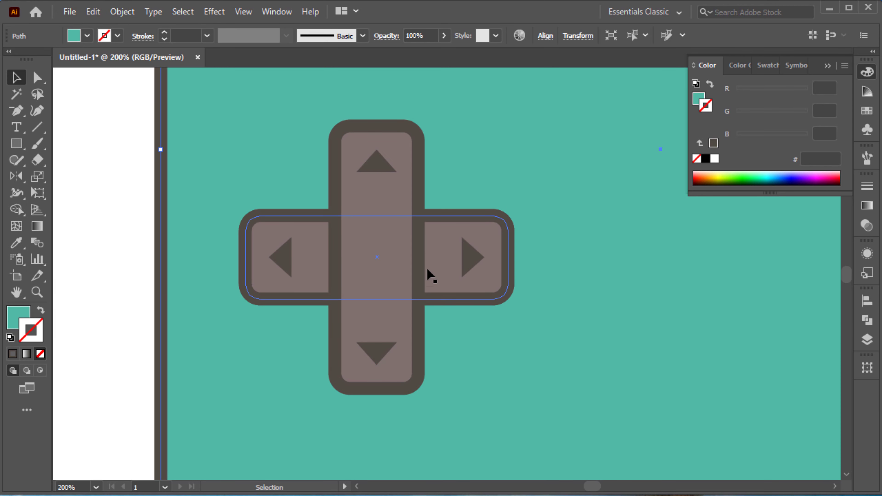
{"action": "left_click", "coordinate": [422, 258]}
{"action": "left_click", "coordinate": [446, 226], "text": "shift"}
Unite both bars into one cross and send it behind the arrows.
{"action": "left_click", "coordinate": [867, 321]}
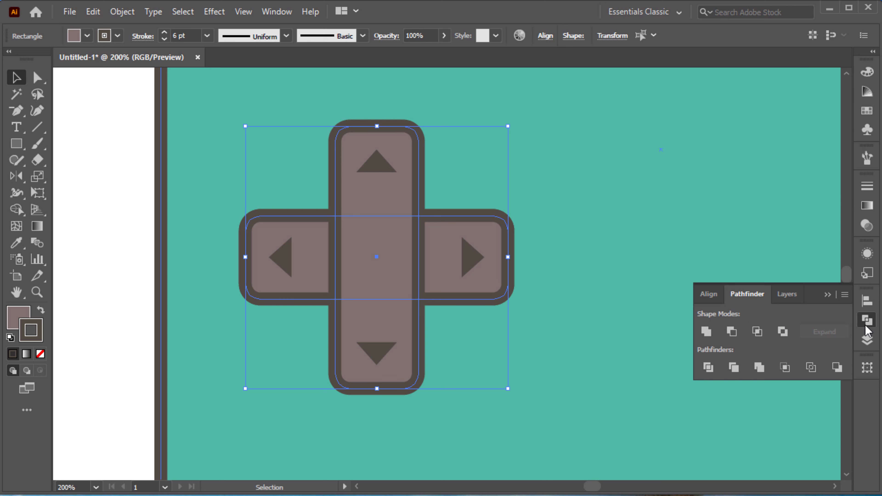
{"action": "left_click", "coordinate": [709, 332]}
{"action": "left_click", "coordinate": [509, 283]}
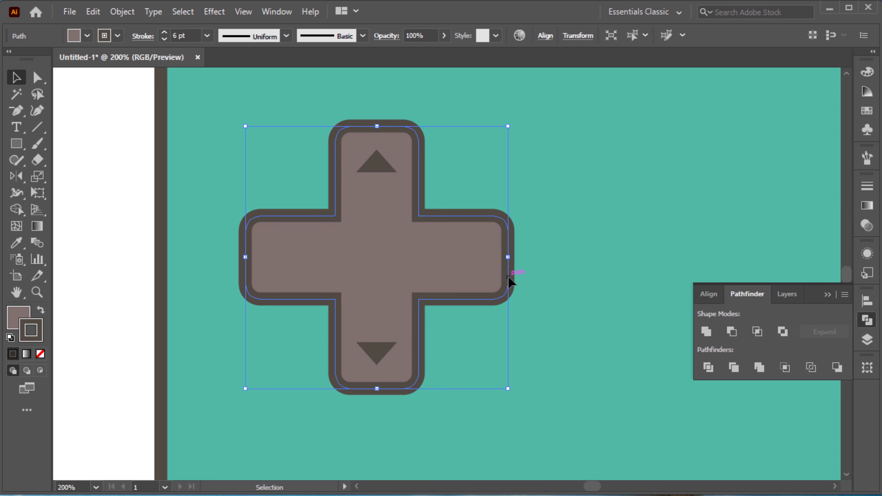
{"action": "right_click", "coordinate": [508, 276]}
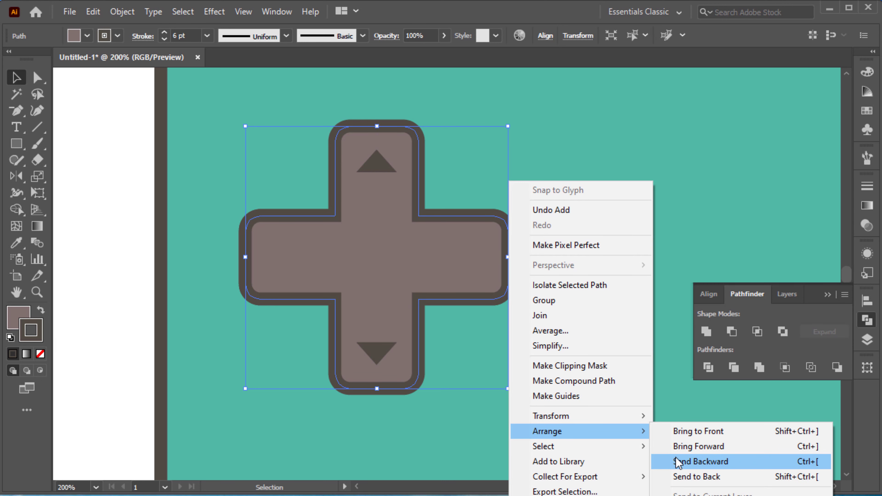
{"action": "left_click", "coordinate": [681, 463]}
{"action": "right_click", "coordinate": [508, 273]}
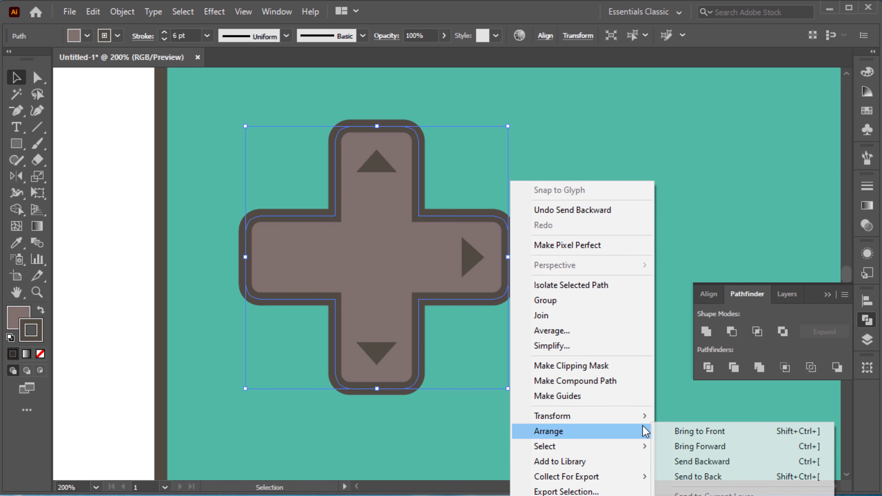
{"action": "left_click", "coordinate": [684, 462]}
{"action": "left_click", "coordinate": [535, 390]}
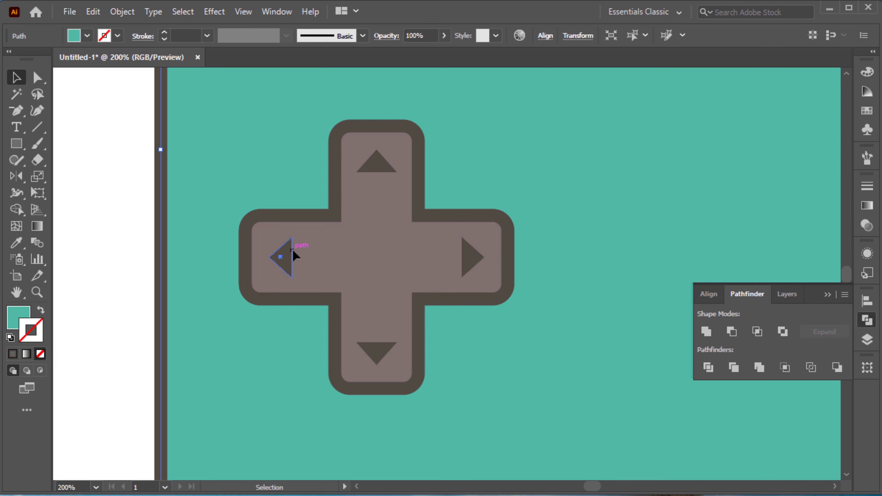
Draw a dark circle and centre it on the cross.
{"action": "left_click", "coordinate": [280, 257]}
{"action": "left_click", "coordinate": [16, 144]}
{"action": "left_click", "coordinate": [74, 176]}
{"action": "left_click_drag", "start_coordinate": [376, 256], "coordinate": [397, 277]}
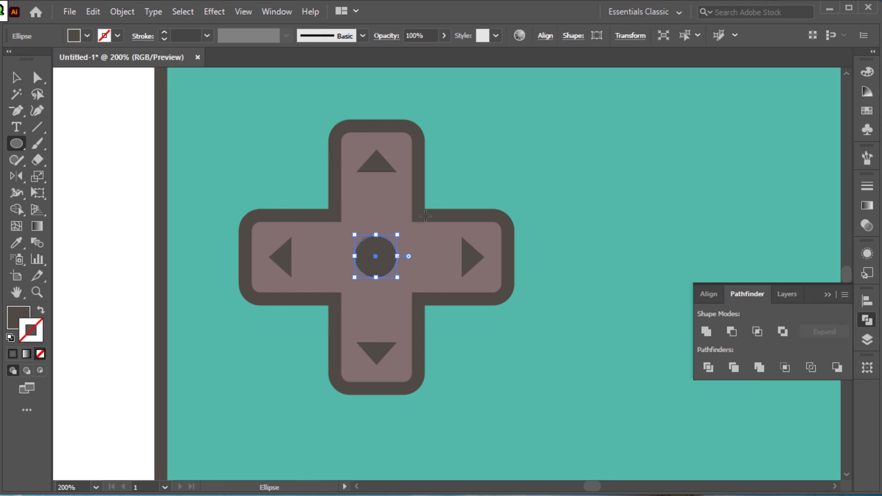
{"action": "key", "text": "v"}
{"action": "left_click", "coordinate": [422, 220], "text": "shift"}
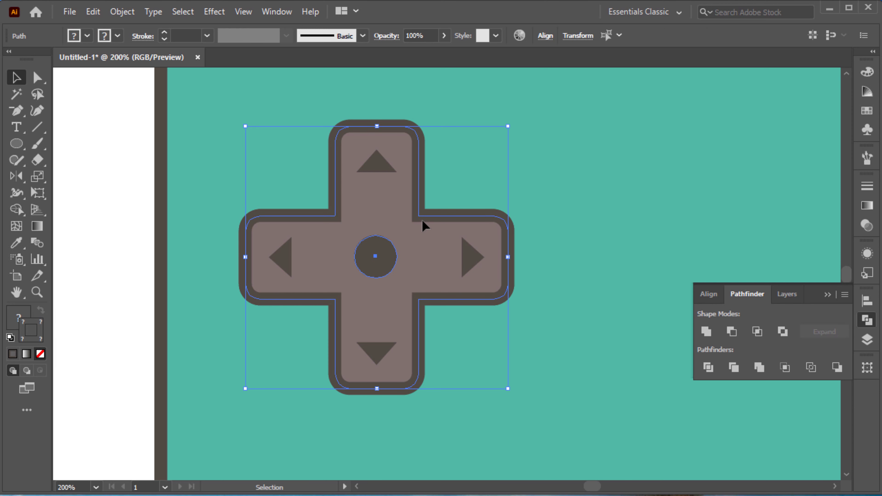
{"action": "left_click", "coordinate": [545, 35]}
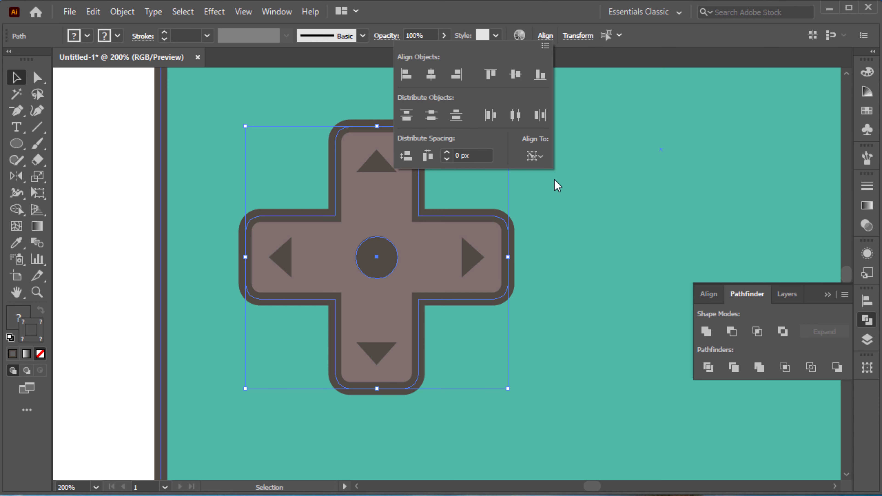
{"action": "left_click", "coordinate": [561, 192]}
Group all the D-pad pieces together.
{"action": "key", "text": "ctrl+0"}
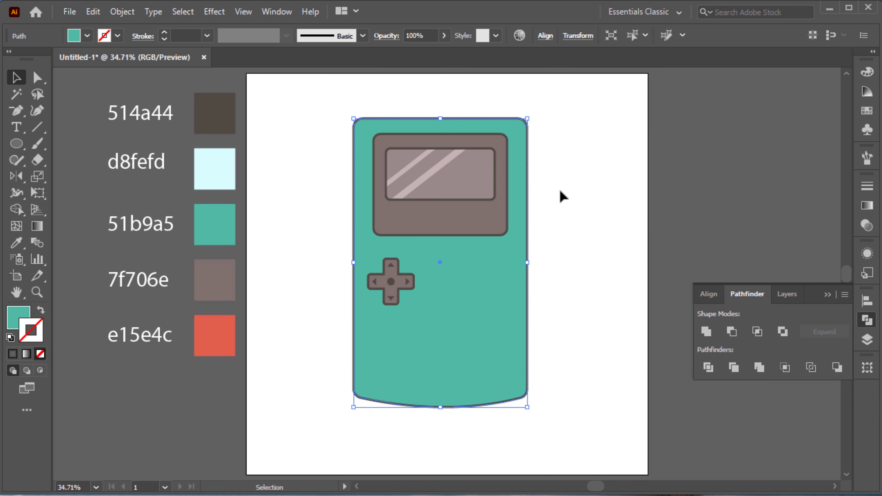
{"action": "left_click", "coordinate": [577, 258]}
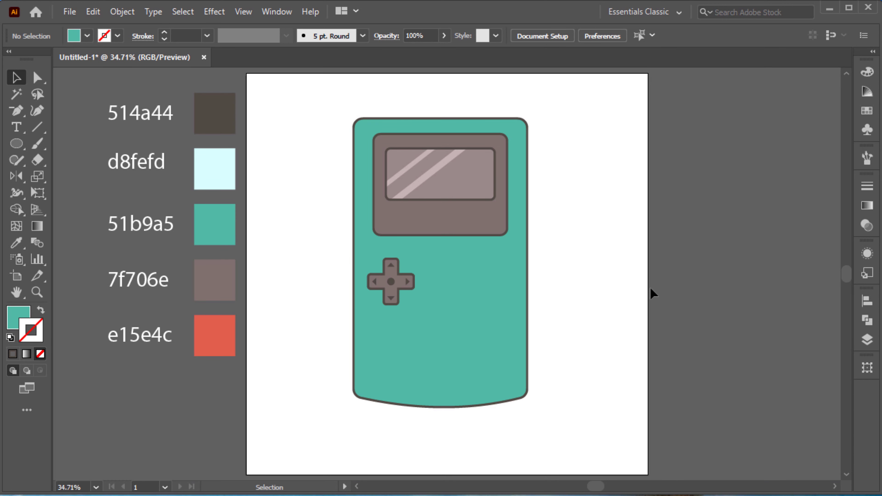
{"action": "left_click_drag", "start_coordinate": [433, 309], "coordinate": [433, 309]}
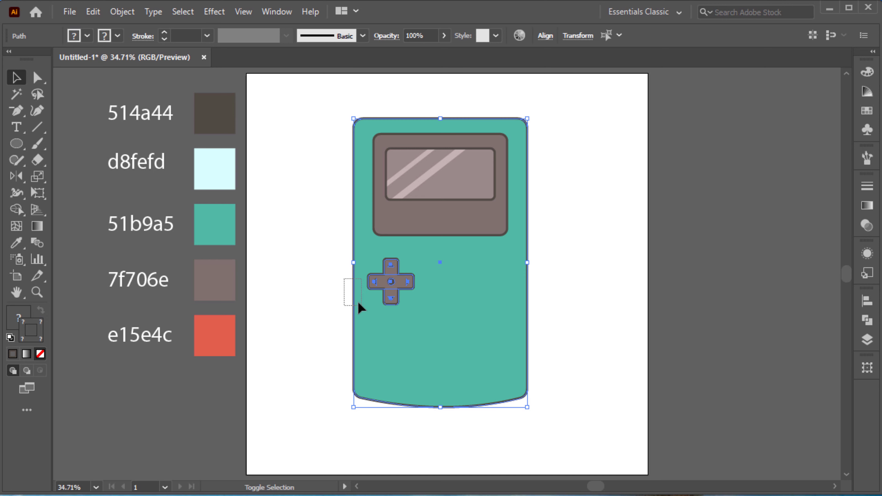
{"action": "left_click", "coordinate": [361, 305], "text": "shift"}
{"action": "right_click", "coordinate": [395, 287]}
{"action": "left_click", "coordinate": [456, 86]}
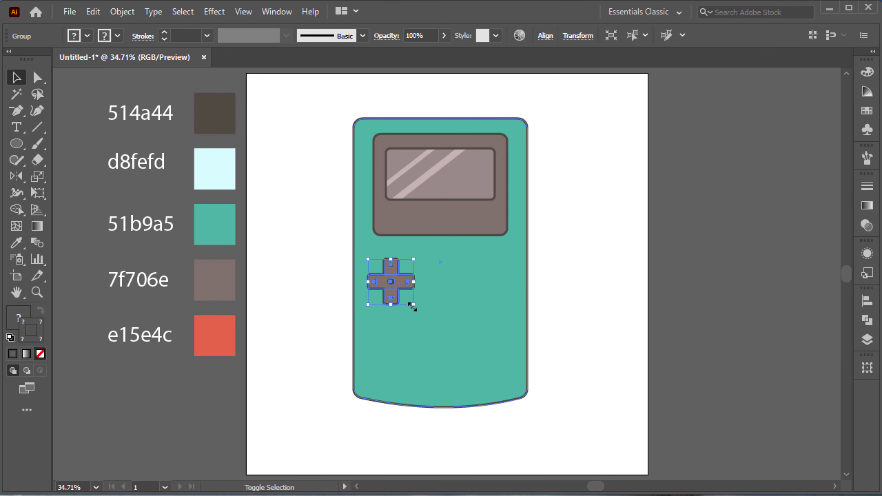
{"action": "left_click", "coordinate": [551, 331]}
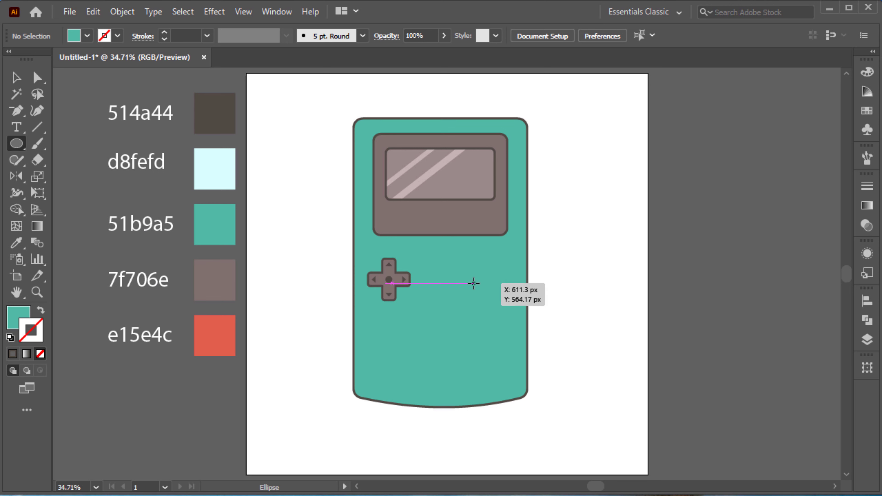
Draw a small circle on the console's right with a 6 pt 514a44 outline.
{"action": "left_click_drag", "start_coordinate": [463, 286], "coordinate": [485, 312]}
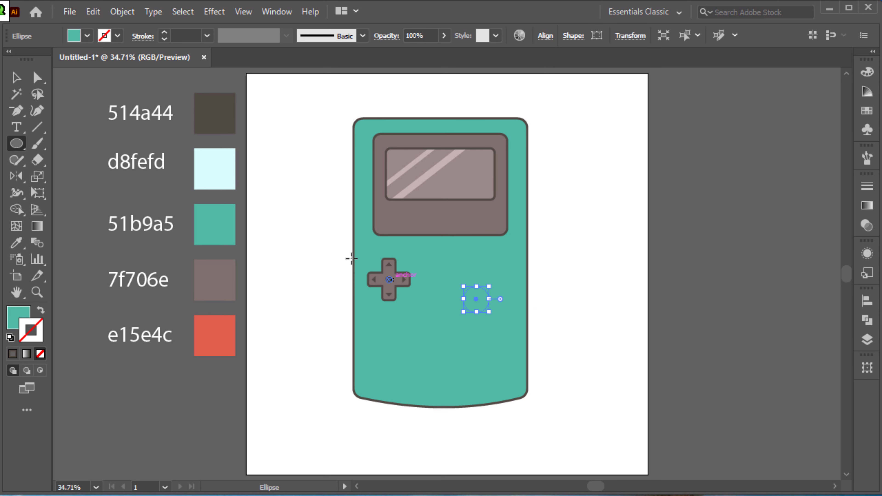
{"action": "key", "text": "i"}
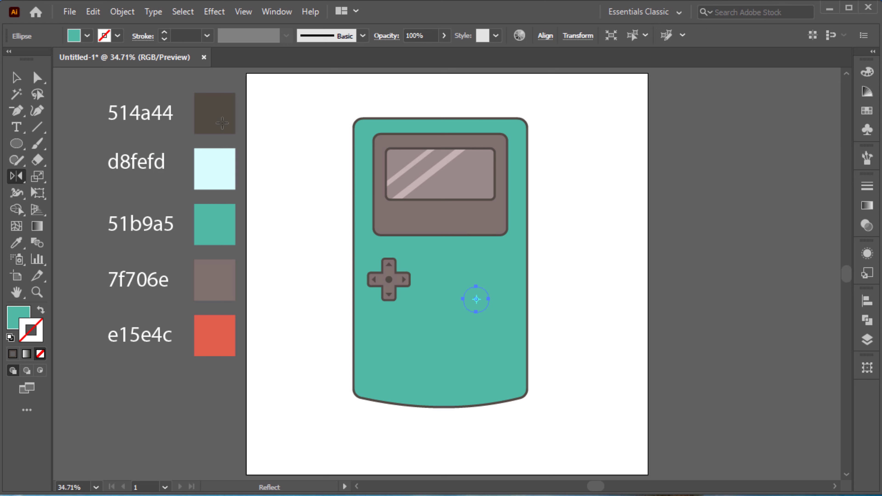
{"action": "left_click", "coordinate": [222, 122]}
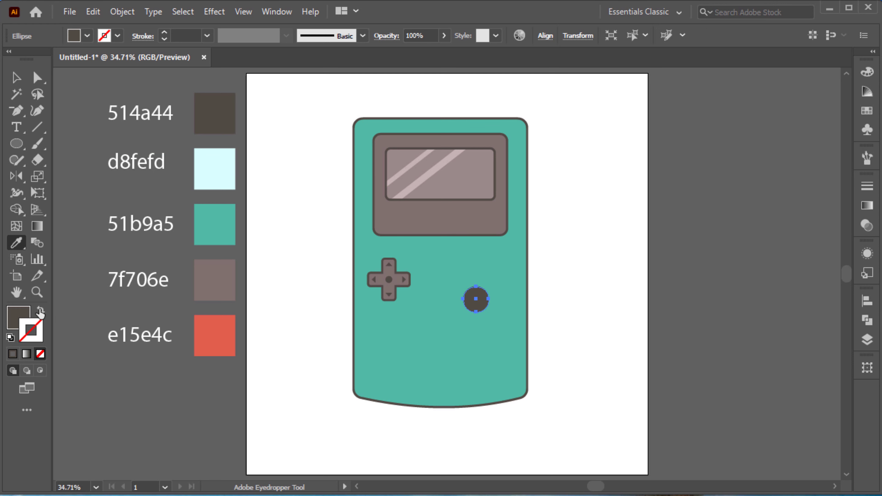
{"action": "left_click", "coordinate": [40, 309]}
{"action": "left_click", "coordinate": [207, 35]}
{"action": "left_click", "coordinate": [223, 172]}
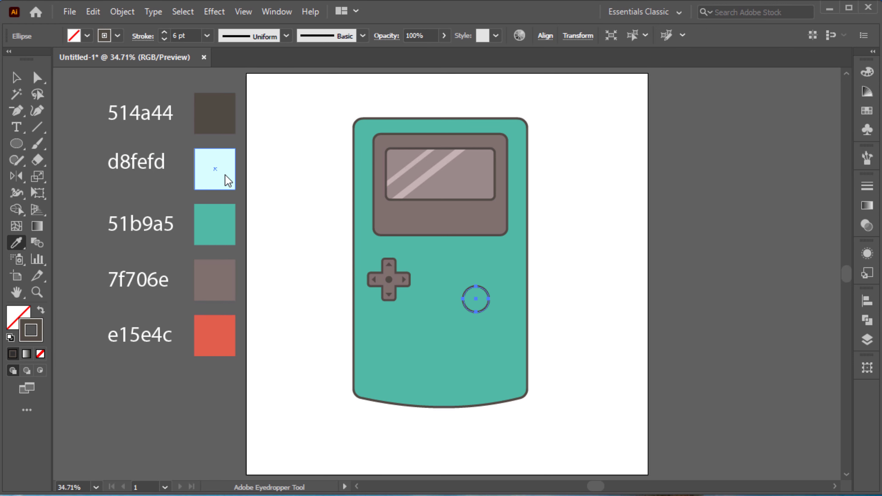
{"action": "key", "text": "v"}
{"action": "left_click", "coordinate": [571, 331]}
Fill the outlined circle with red e15e4c to make the button.
{"action": "left_click", "coordinate": [489, 303]}
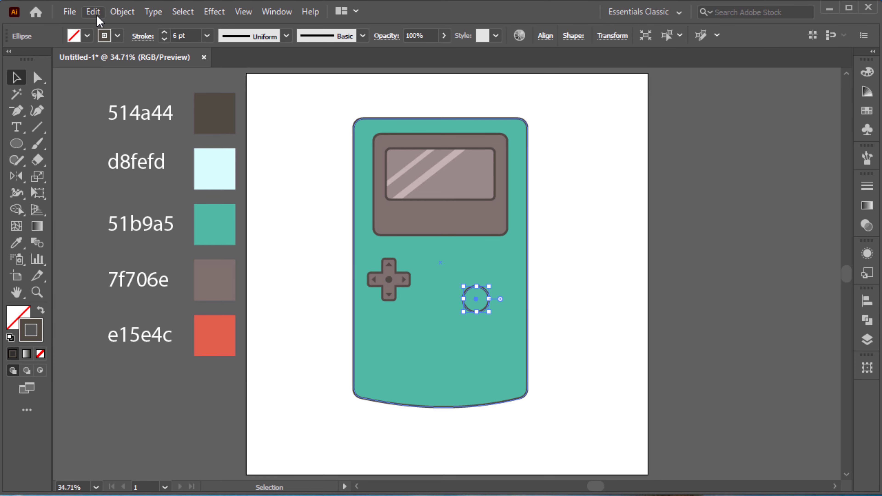
{"action": "left_click", "coordinate": [93, 13]}
{"action": "left_click", "coordinate": [169, 124]}
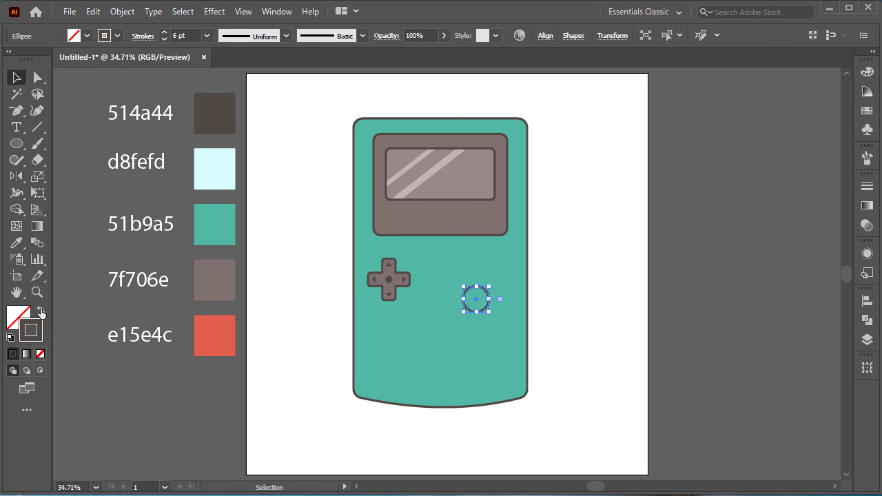
{"action": "left_click", "coordinate": [16, 242]}
{"action": "left_click", "coordinate": [211, 329]}
{"action": "key", "text": "v"}
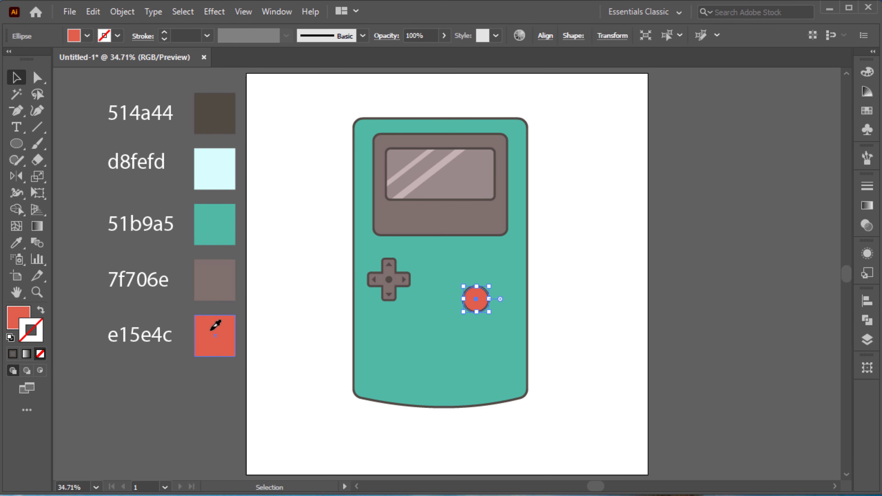
{"action": "left_click", "coordinate": [474, 299]}
{"action": "scroll", "coordinate": [473, 298], "scroll_direction": "up", "scroll_amount": 2}
Paste a copy of the red button in front, offset it, and darken the base to b74c41.
{"action": "scroll", "coordinate": [474, 298], "scroll_direction": "up", "scroll_amount": 1}
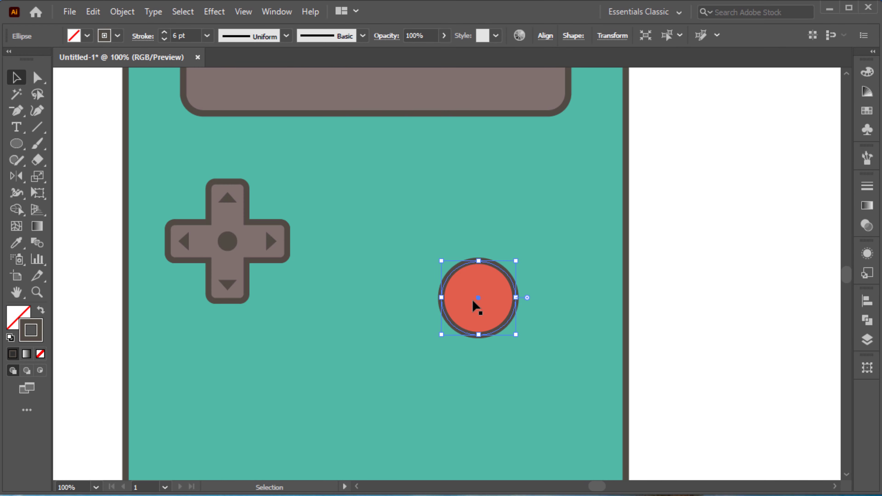
{"action": "left_click", "coordinate": [93, 11]}
{"action": "left_click", "coordinate": [101, 8]}
{"action": "left_click", "coordinate": [130, 108]}
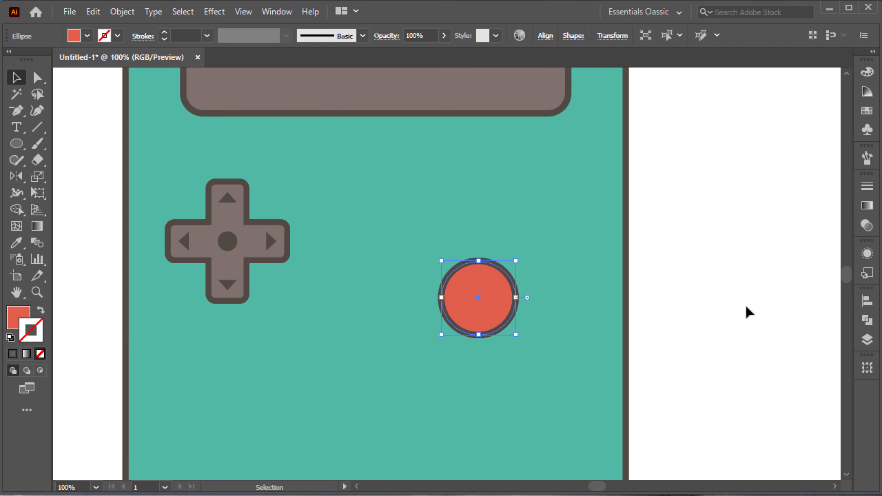
{"action": "left_click", "coordinate": [748, 311]}
{"action": "left_click_drag", "start_coordinate": [476, 291], "coordinate": [483, 299]}
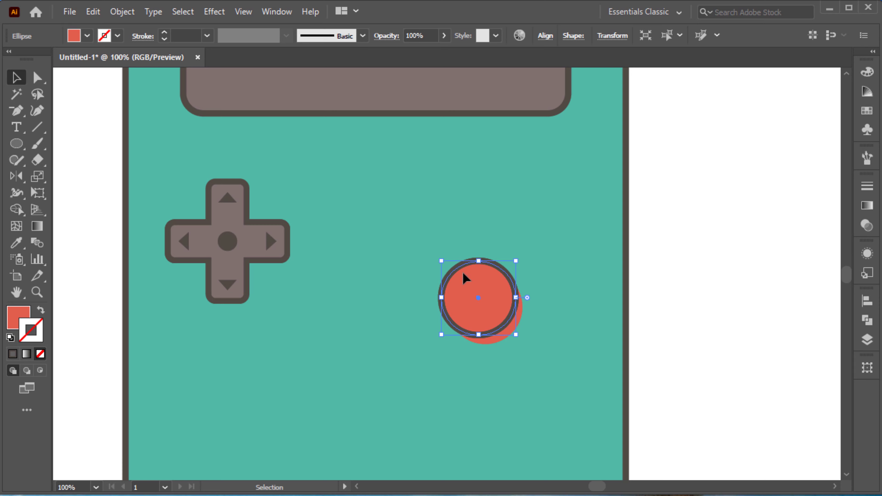
{"action": "double_click", "coordinate": [18, 317]}
{"action": "left_click", "coordinate": [376, 213]}
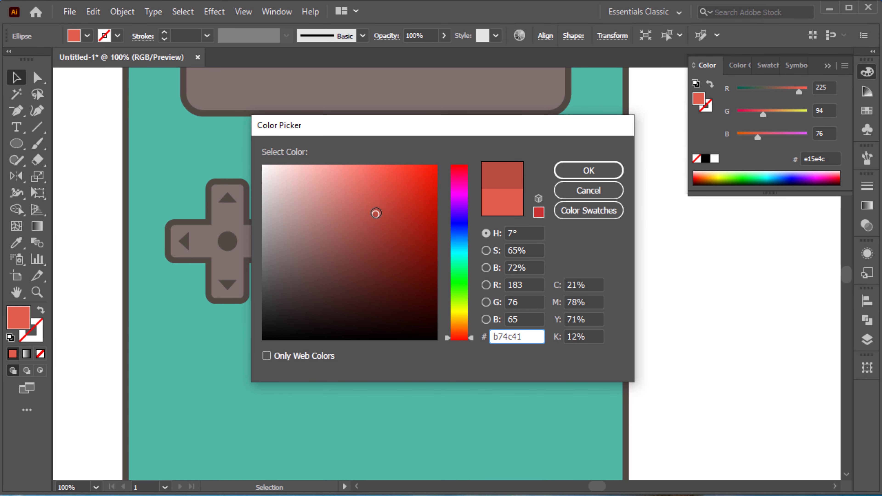
{"action": "left_click", "coordinate": [589, 171]}
Trim the overlap into a darker crescent and Alt-drag a second button up and right.
{"action": "left_click", "coordinate": [471, 277]}
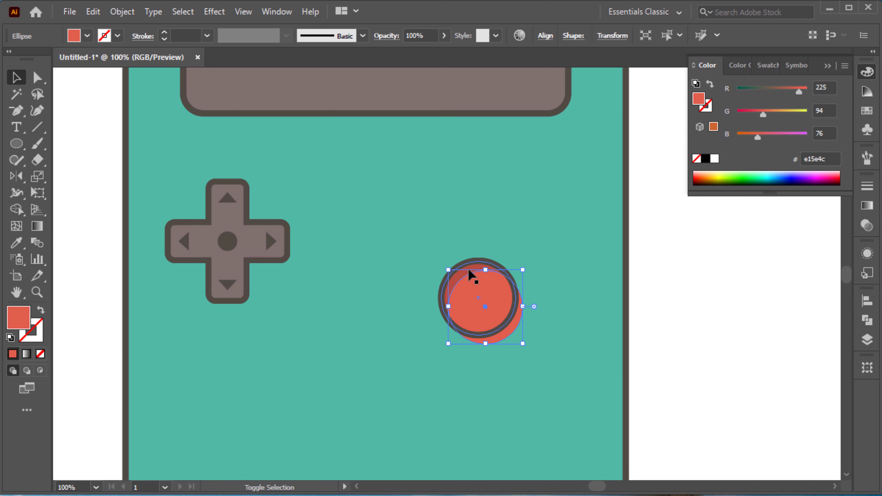
{"action": "left_click", "coordinate": [470, 275], "text": "shift"}
{"action": "key", "text": "shift+m"}
{"action": "left_click", "coordinate": [500, 337], "text": "alt"}
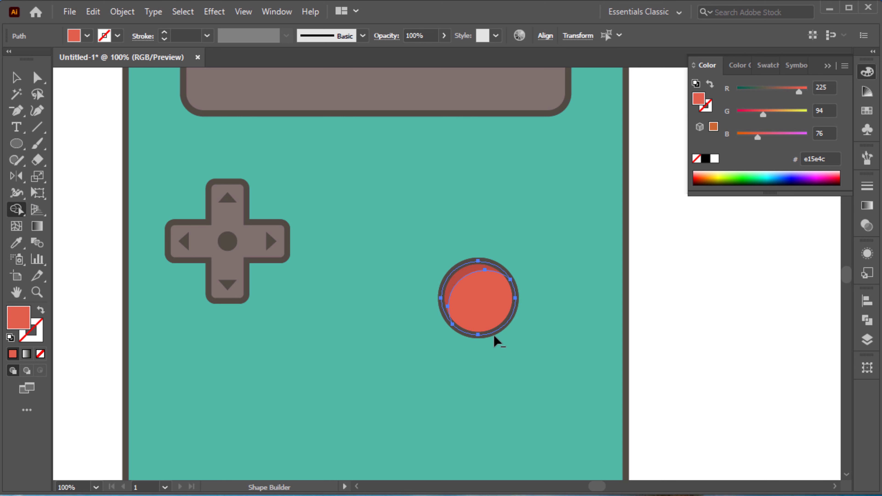
{"action": "key", "text": "v"}
{"action": "left_click", "coordinate": [648, 285]}
{"action": "left_click", "coordinate": [498, 343]}
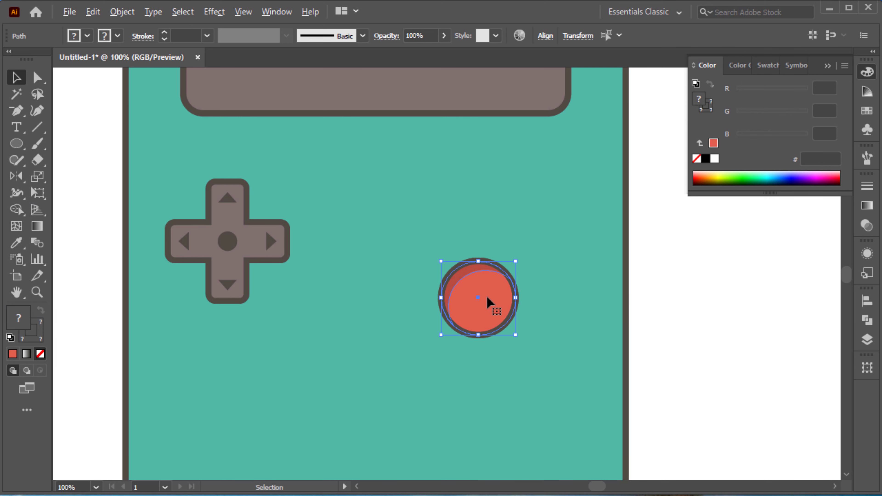
{"action": "left_click_drag", "start_coordinate": [492, 301], "coordinate": [565, 232]}
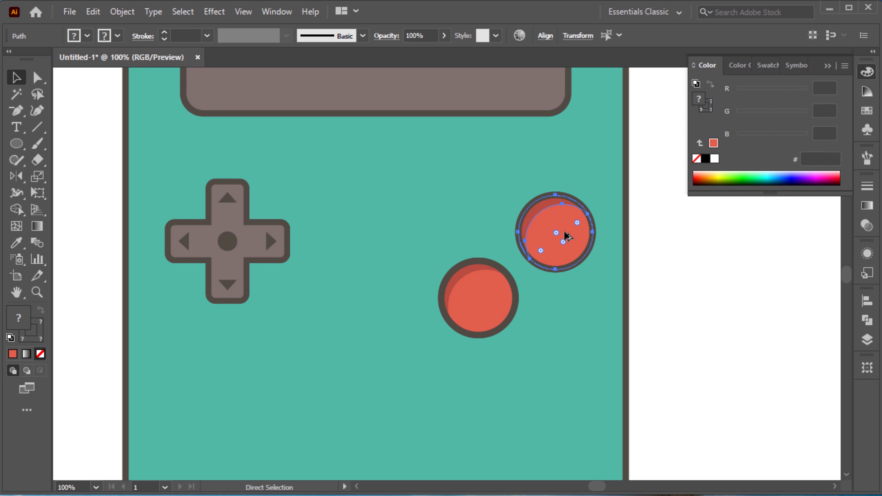
{"action": "key", "text": "ctrl+0"}
Draw a long thin rectangle below the D-pad and round its ends into a pill.
{"action": "left_click", "coordinate": [561, 299]}
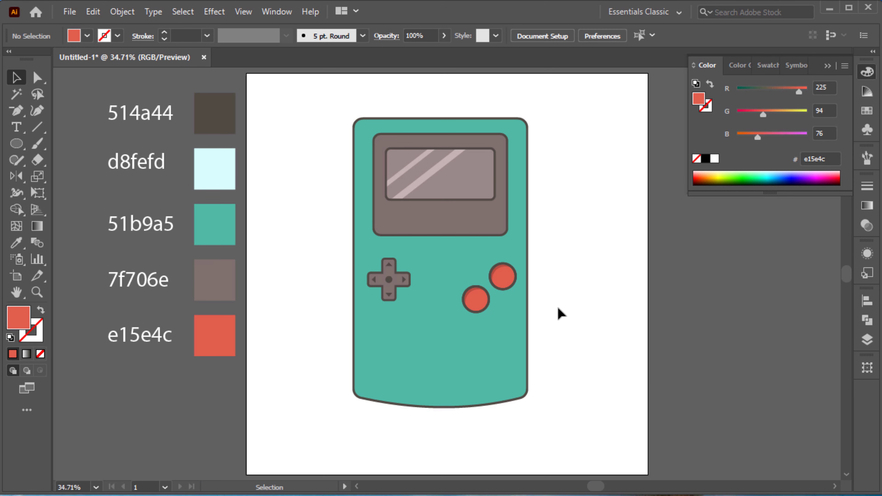
{"action": "left_click_drag", "start_coordinate": [17, 143], "coordinate": [66, 153]}
{"action": "left_click", "coordinate": [65, 148]}
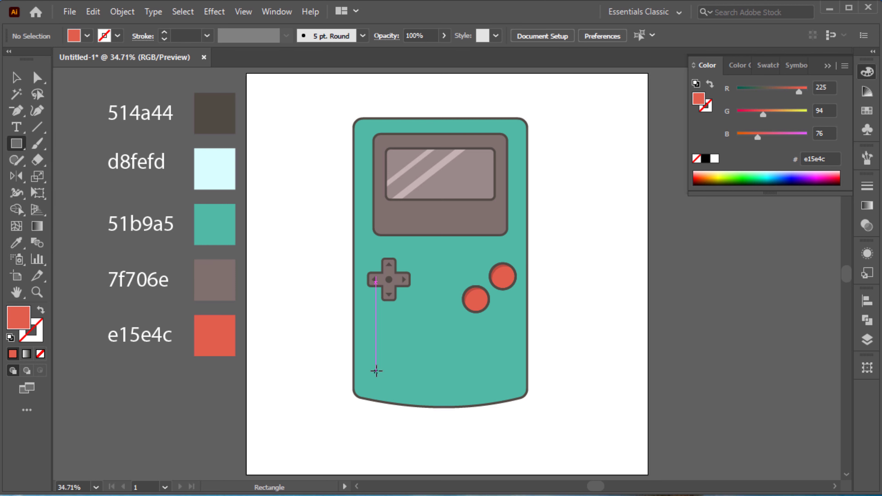
{"action": "left_click_drag", "start_coordinate": [374, 371], "coordinate": [412, 378]}
{"action": "key", "text": "a"}
{"action": "scroll", "coordinate": [380, 375], "scroll_direction": "up", "scroll_amount": 1}
{"action": "scroll", "coordinate": [378, 370], "scroll_direction": "up", "scroll_amount": 4}
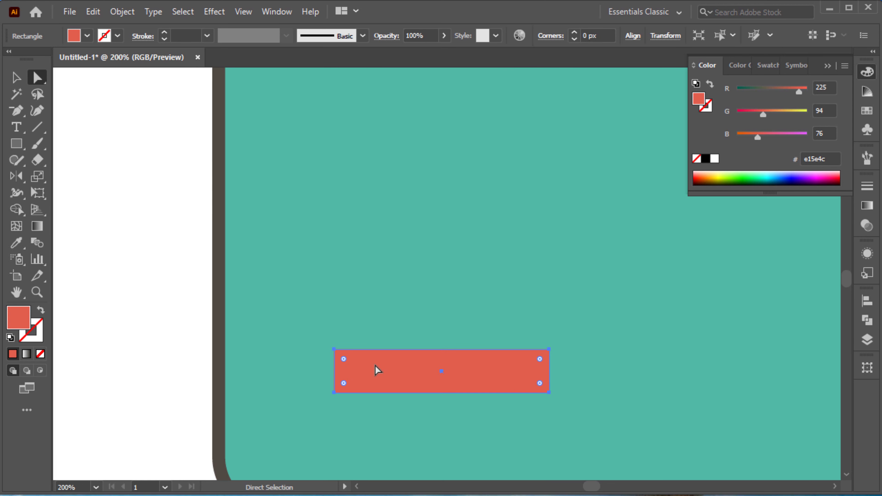
{"action": "left_click_drag", "start_coordinate": [351, 365], "coordinate": [357, 369]}
Give the pill a 6 pt 514a44 outline and a 7f706e fill.
{"action": "key", "text": "i"}
{"action": "left_click", "coordinate": [218, 331]}
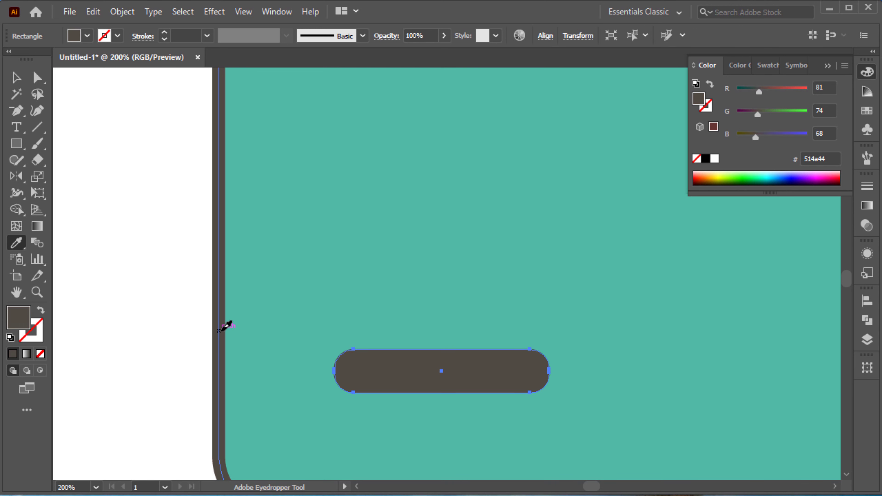
{"action": "key", "text": "v"}
{"action": "left_click", "coordinate": [441, 396]}
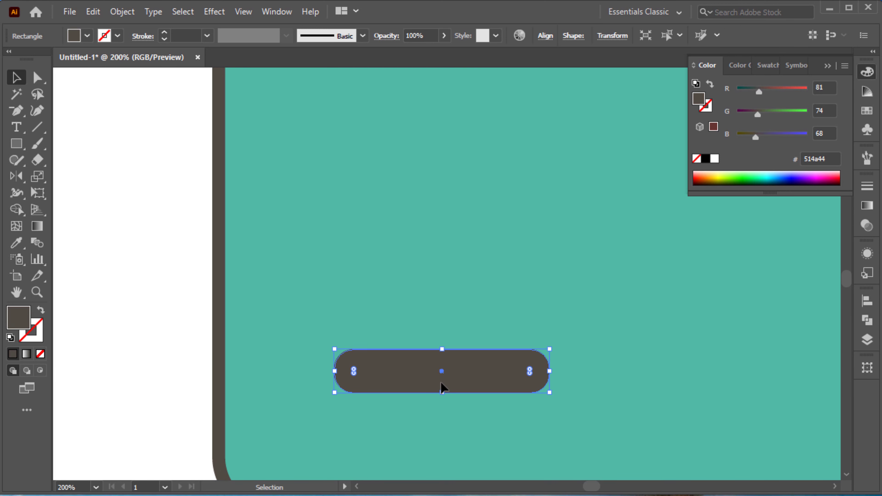
{"action": "key", "text": "shift+x"}
{"action": "left_click", "coordinate": [207, 35]}
{"action": "left_click", "coordinate": [226, 173]}
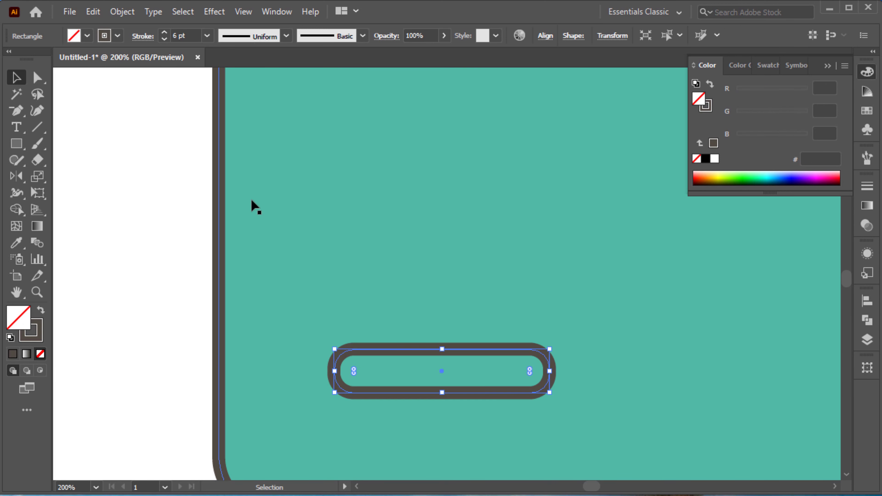
{"action": "key", "text": "ctrl+0"}
{"action": "key", "text": "i"}
{"action": "left_click", "coordinate": [232, 278]}
{"action": "key", "text": "v"}
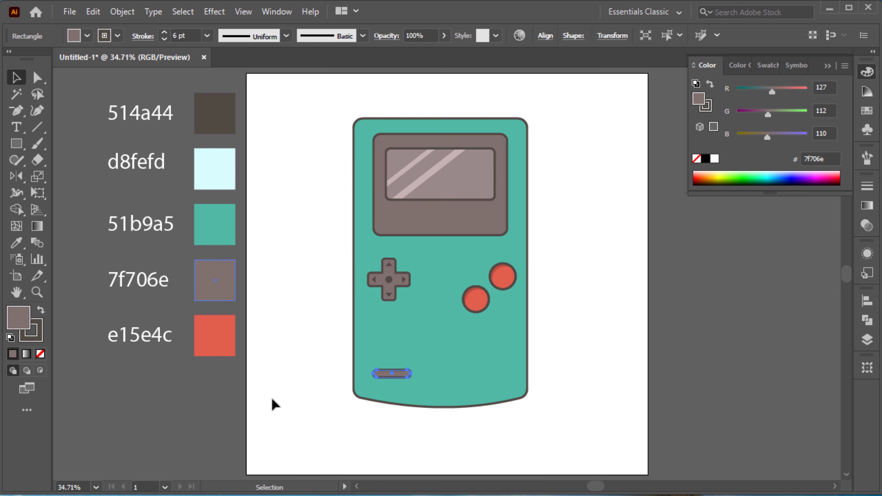
Copy the pill straight to the right beside the first one.
{"action": "left_click_drag", "start_coordinate": [404, 377], "coordinate": [454, 378]}
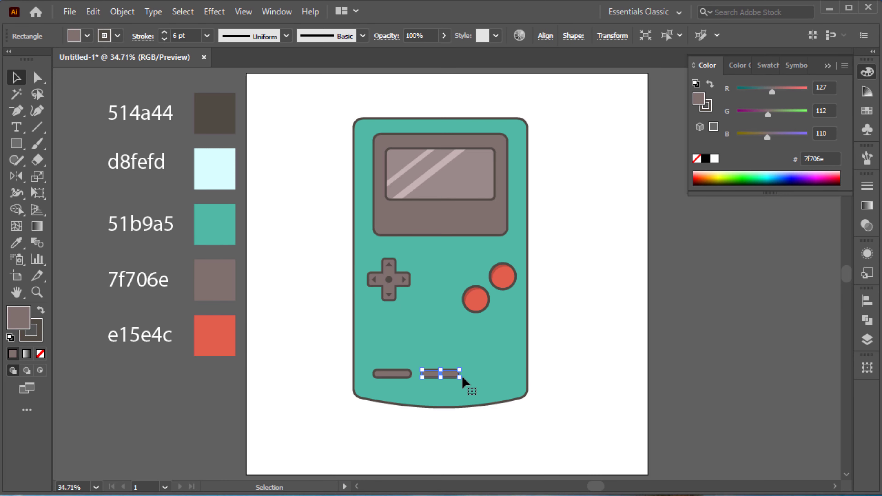
{"action": "left_click", "coordinate": [567, 379]}
{"action": "key", "text": "l"}
{"action": "scroll", "coordinate": [486, 381], "scroll_direction": "up", "scroll_amount": 1}
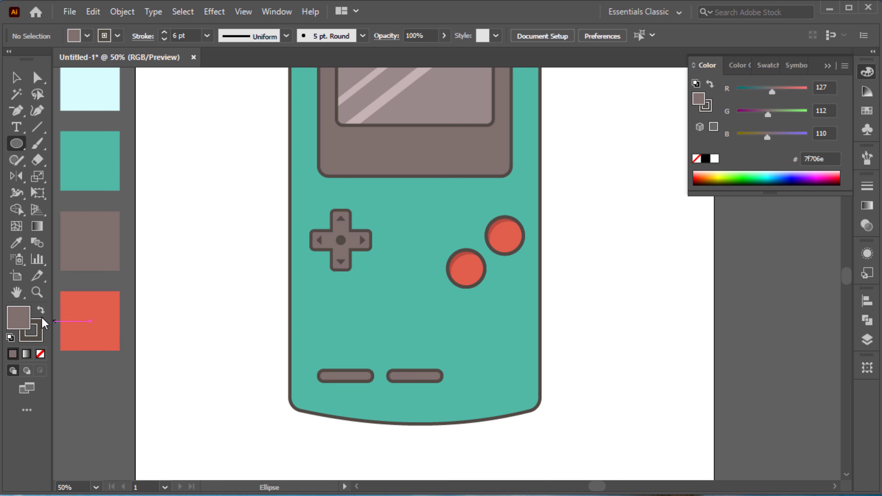
Draw small stroke-free 514a44 dots in a diagonal grid at the console's lower right.
{"action": "left_click", "coordinate": [40, 354]}
{"action": "scroll", "coordinate": [507, 356], "scroll_direction": "up", "scroll_amount": 1}
{"action": "scroll", "coordinate": [490, 360], "scroll_direction": "up", "scroll_amount": 1}
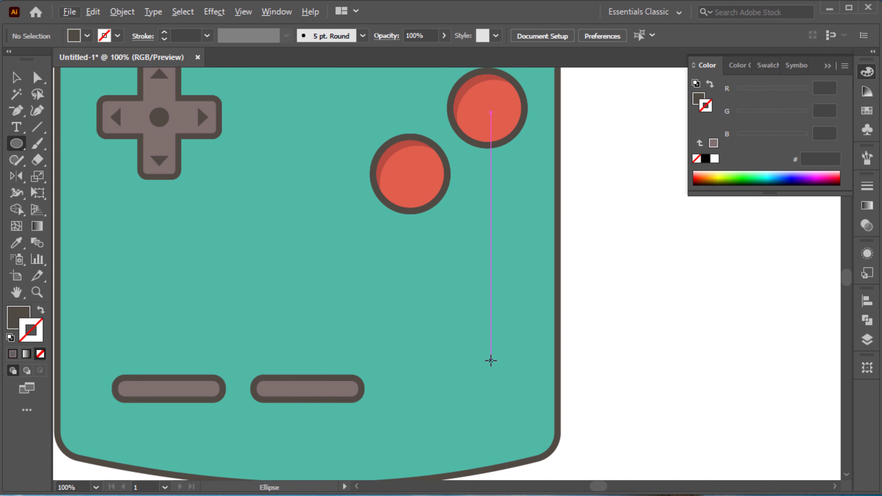
{"action": "scroll", "coordinate": [491, 361], "scroll_direction": "up", "scroll_amount": 1}
{"action": "mouse_move", "coordinate": [413, 311]}
{"action": "left_mouse_down"}
{"action": "mouse_move", "coordinate": [428, 285]}
{"action": "mouse_move", "coordinate": [430, 308]}
{"action": "mouse_move", "coordinate": [452, 293]}
{"action": "mouse_move", "coordinate": [452, 320]}
{"action": "mouse_move", "coordinate": [417, 349]}
{"action": "mouse_move", "coordinate": [481, 335]}
{"action": "mouse_move", "coordinate": [403, 336]}
{"action": "mouse_move", "coordinate": [440, 354]}
{"action": "mouse_move", "coordinate": [426, 336]}
{"action": "mouse_move", "coordinate": [473, 317]}
{"action": "left_mouse_up"}
{"action": "key", "text": "v"}
{"action": "left_click", "coordinate": [639, 369]}
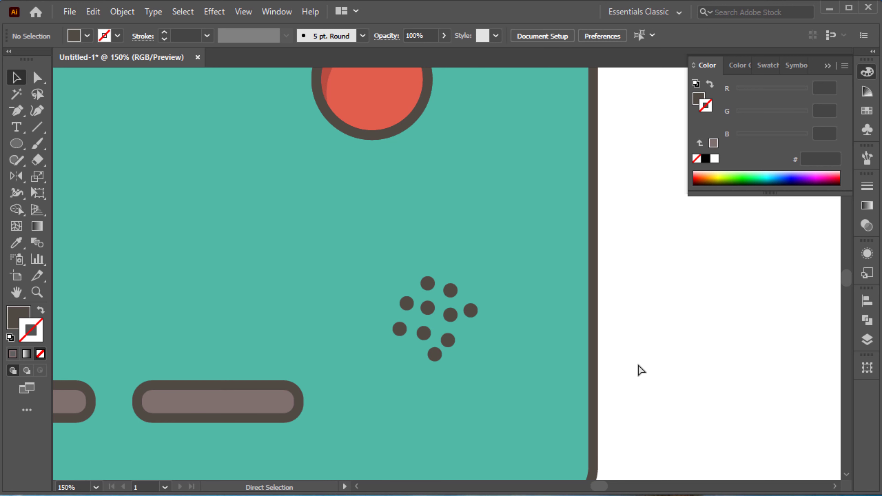
{"action": "key", "text": "ctrl+0"}
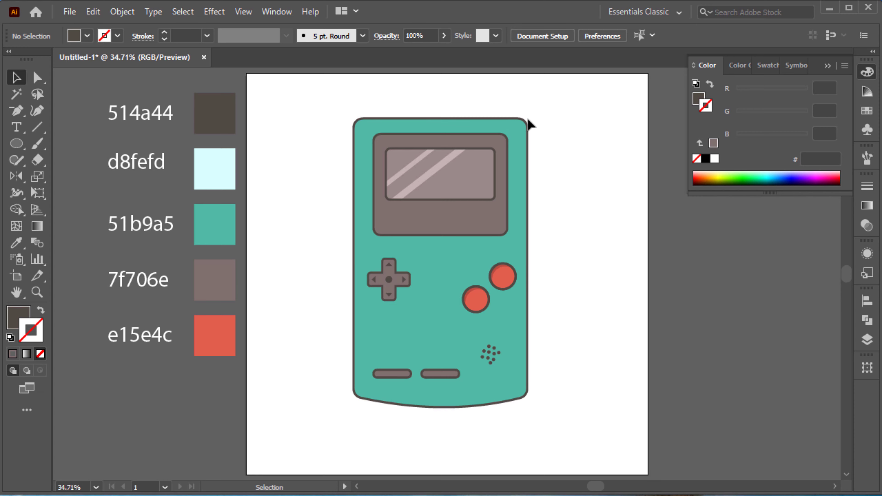
Paste a slightly smaller copy of the body in front with a d8fefd stroke.
{"action": "left_click", "coordinate": [531, 121]}
{"action": "left_click", "coordinate": [92, 11]}
{"action": "left_click", "coordinate": [115, 79]}
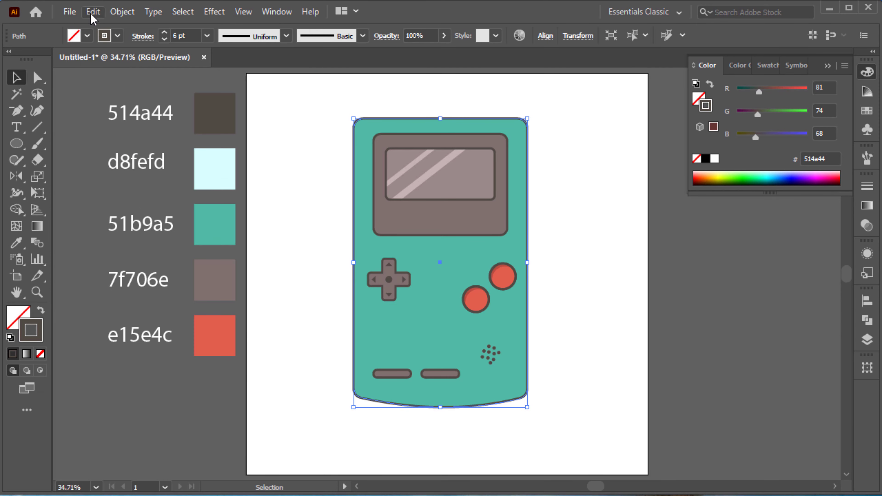
{"action": "left_click", "coordinate": [93, 12]}
{"action": "left_click", "coordinate": [162, 111]}
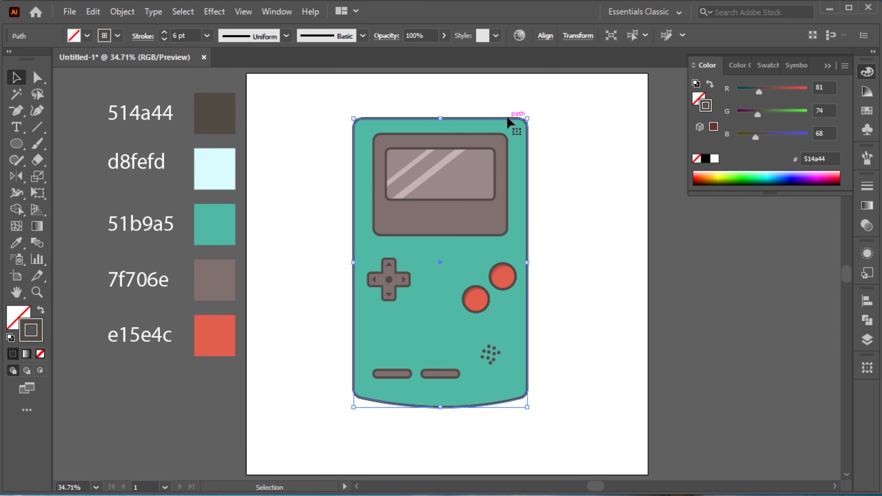
{"action": "left_click_drag", "start_coordinate": [527, 120], "coordinate": [521, 125]}
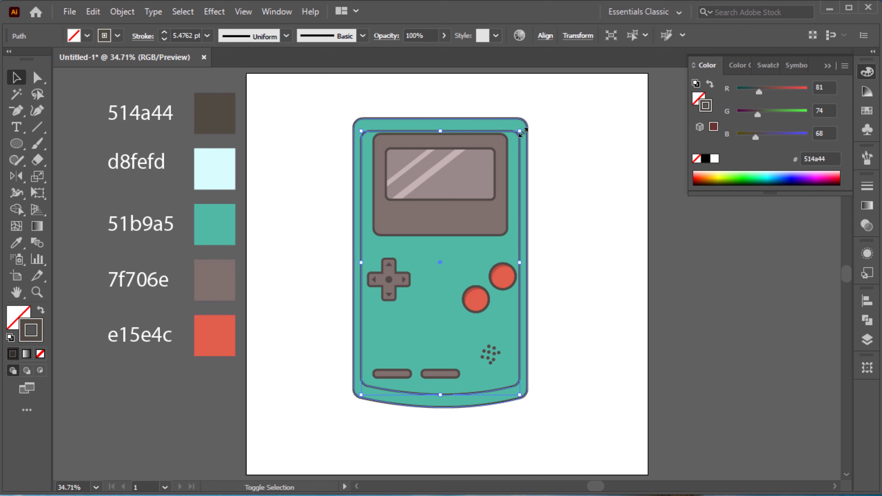
{"action": "scroll", "coordinate": [523, 133], "scroll_direction": "up", "scroll_amount": 1}
{"action": "left_click", "coordinate": [17, 259]}
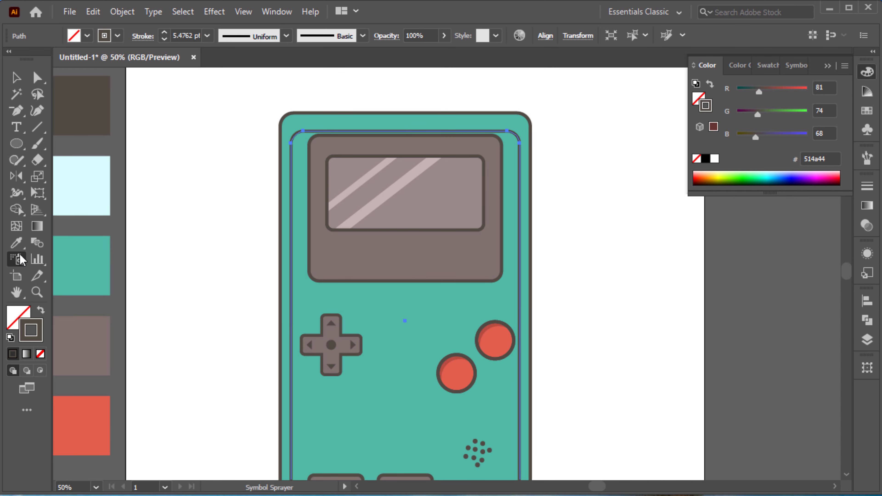
{"action": "left_click", "coordinate": [91, 206], "text": "shift"}
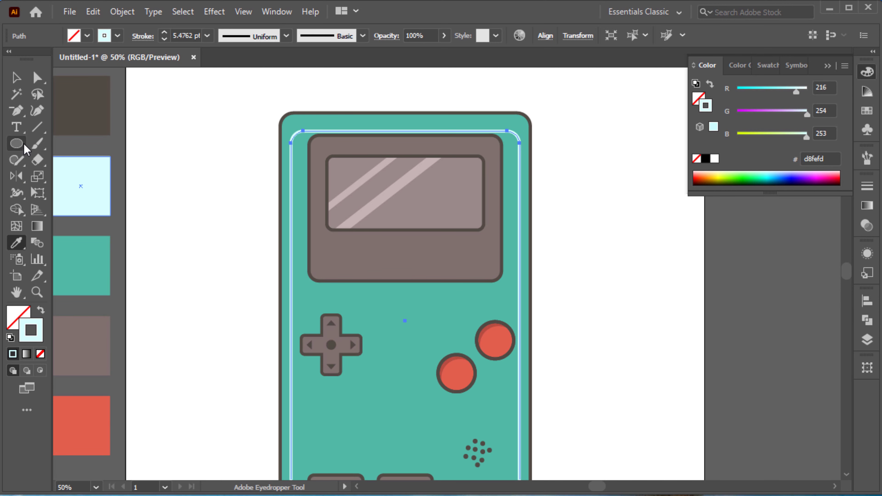
Cut the cyan outline at two points and delete all but the left edge.
{"action": "left_click_drag", "start_coordinate": [37, 160], "coordinate": [87, 176]}
{"action": "left_click", "coordinate": [290, 169]}
{"action": "scroll", "coordinate": [317, 408], "scroll_direction": "down", "scroll_amount": 2}
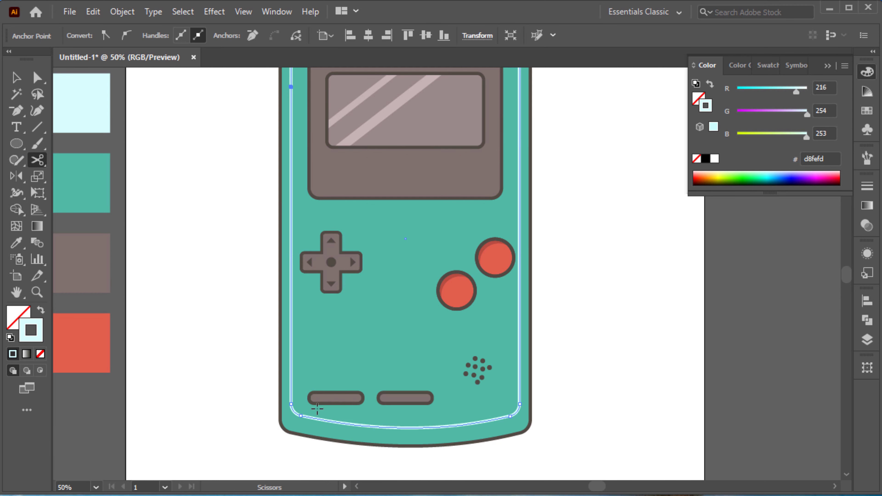
{"action": "left_click", "coordinate": [291, 403]}
{"action": "key", "text": "v"}
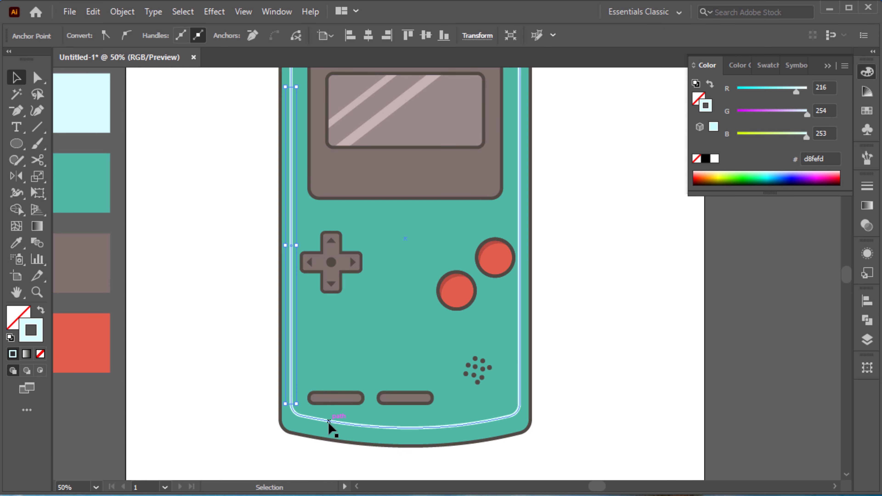
{"action": "left_click", "coordinate": [331, 424]}
{"action": "key", "text": "Delete"}
{"action": "key", "text": "ctrl+0"}
Taper the left highlight line with Width Profile 1.
{"action": "left_click", "coordinate": [361, 250]}
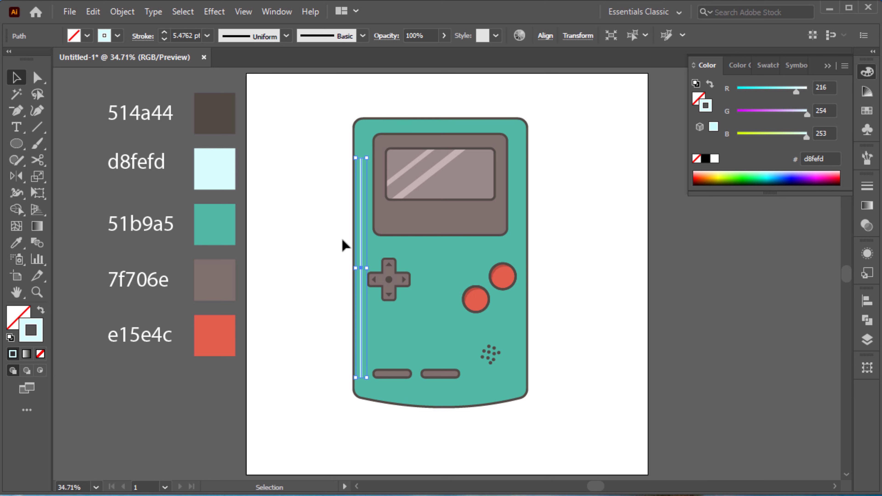
{"action": "left_click", "coordinate": [286, 36]}
{"action": "left_click", "coordinate": [238, 75]}
{"action": "left_click", "coordinate": [313, 267]}
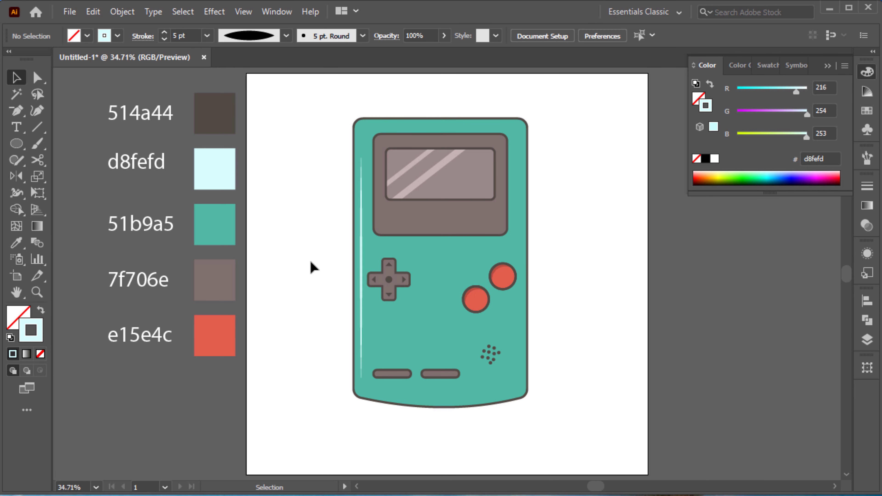
Draw a closed curved Pen shape over the console's right side.
{"action": "left_click", "coordinate": [17, 110]}
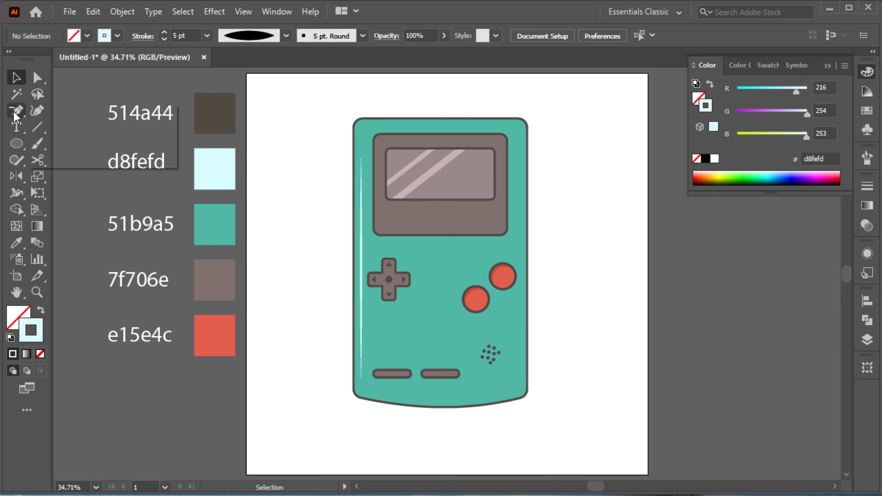
{"action": "left_click", "coordinate": [503, 111]}
{"action": "left_click_drag", "start_coordinate": [447, 400], "coordinate": [400, 431]}
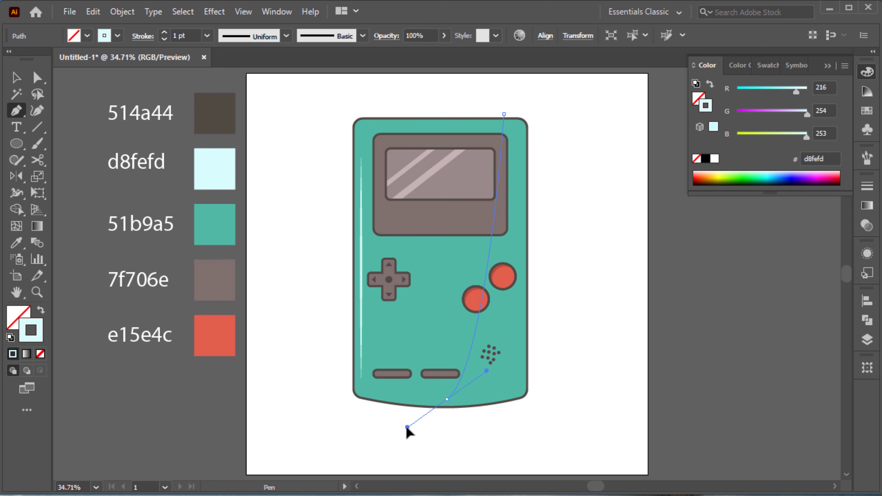
{"action": "left_click", "coordinate": [597, 325]}
{"action": "left_click", "coordinate": [585, 149]}
{"action": "left_click", "coordinate": [548, 102]}
{"action": "left_click", "coordinate": [504, 109]}
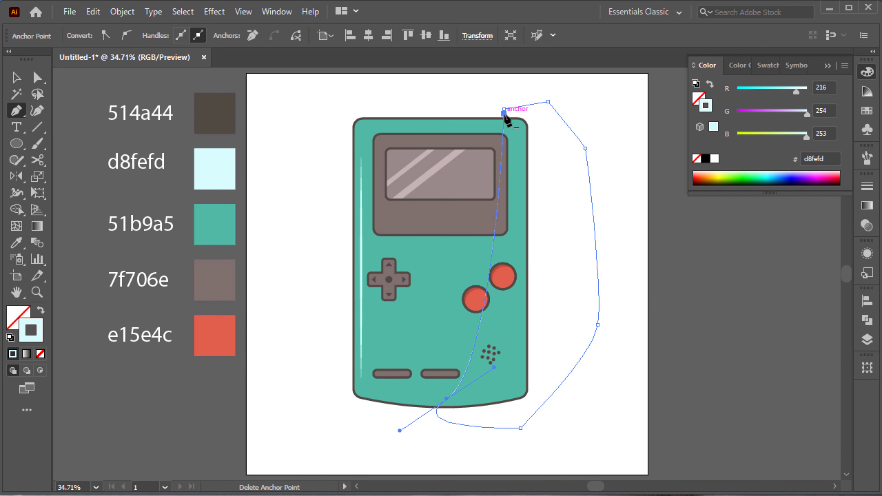
Fill the new shape with darker teal 459989.
{"action": "key", "text": "i"}
{"action": "left_click", "coordinate": [487, 250]}
{"action": "double_click", "coordinate": [699, 98]}
{"action": "left_click", "coordinate": [357, 235]}
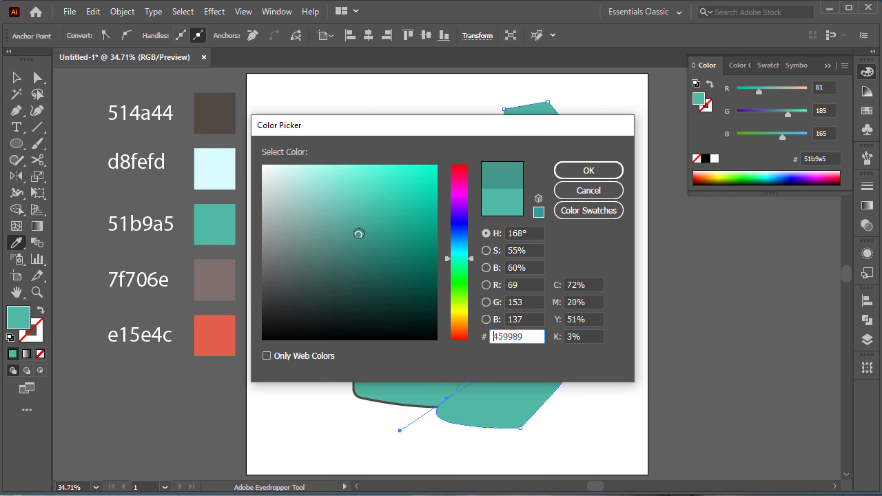
{"action": "left_click", "coordinate": [574, 175]}
Trim the shadow to the body outline with the Shape Builder tool.
{"action": "key", "text": "v"}
{"action": "left_click", "coordinate": [473, 278], "text": "shift"}
{"action": "key", "text": "shift+m"}
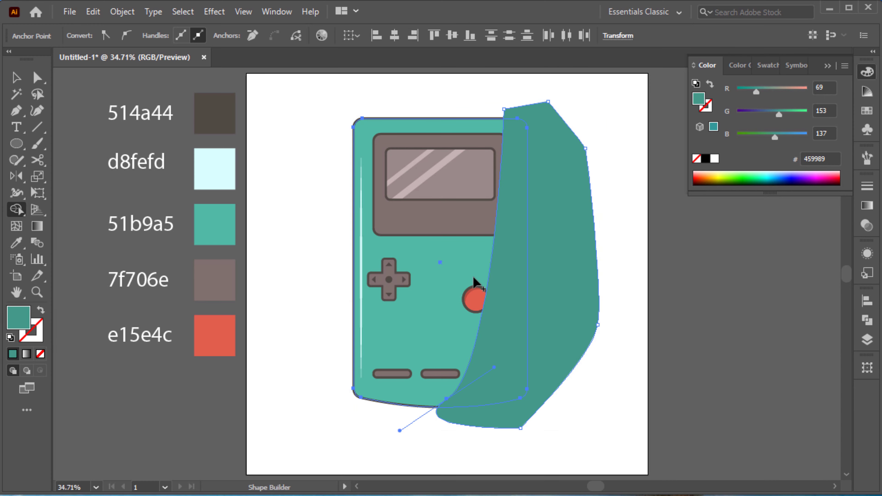
{"action": "left_click_drag", "start_coordinate": [459, 417], "coordinate": [557, 301]}
{"action": "key", "text": "v"}
{"action": "left_click", "coordinate": [573, 304]}
{"action": "left_click", "coordinate": [351, 333]}
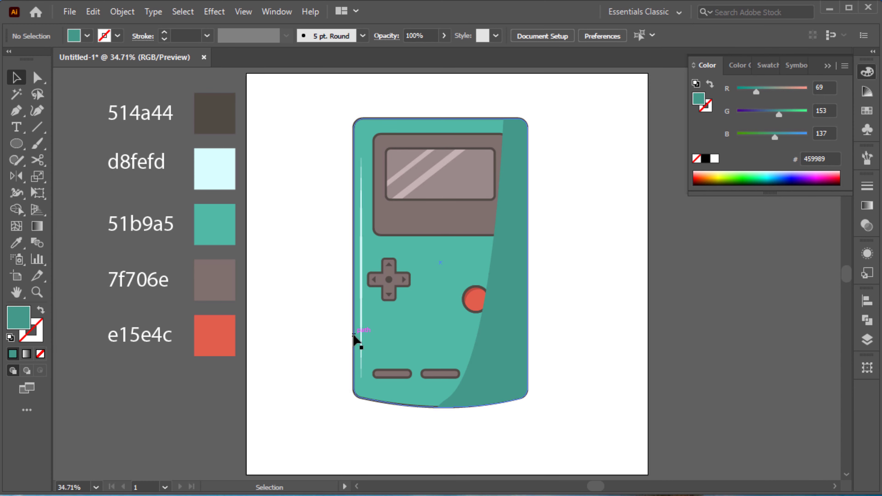
{"action": "right_click", "coordinate": [353, 333]}
{"action": "left_click", "coordinate": [542, 310]}
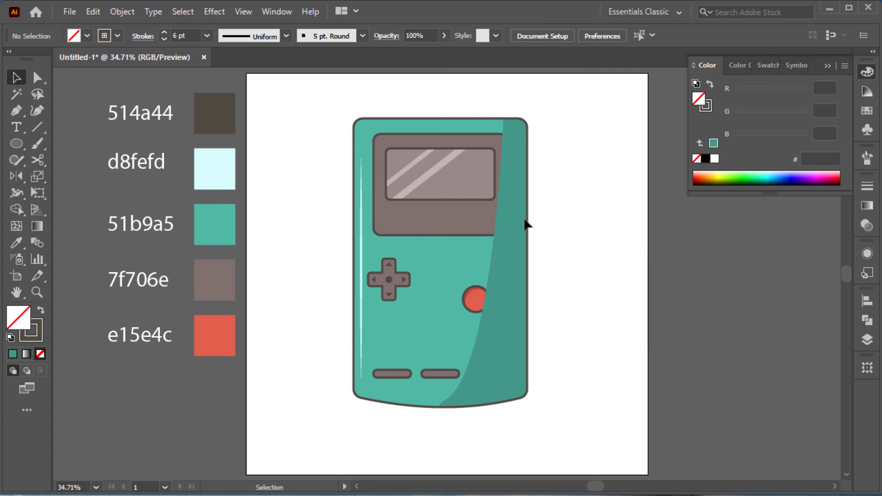
Arrange the shadow above the body but behind the red buttons and speaker dots.
{"action": "right_click", "coordinate": [517, 222]}
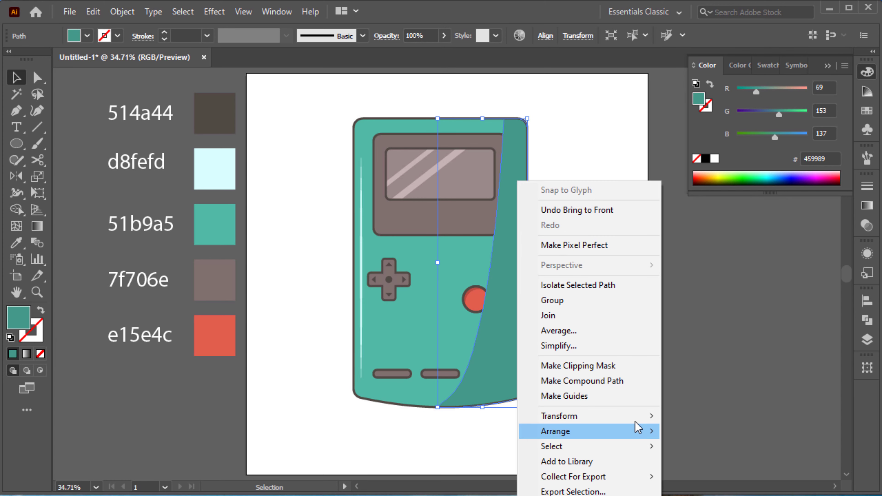
{"action": "left_click", "coordinate": [589, 406]}
{"action": "right_click", "coordinate": [522, 309]}
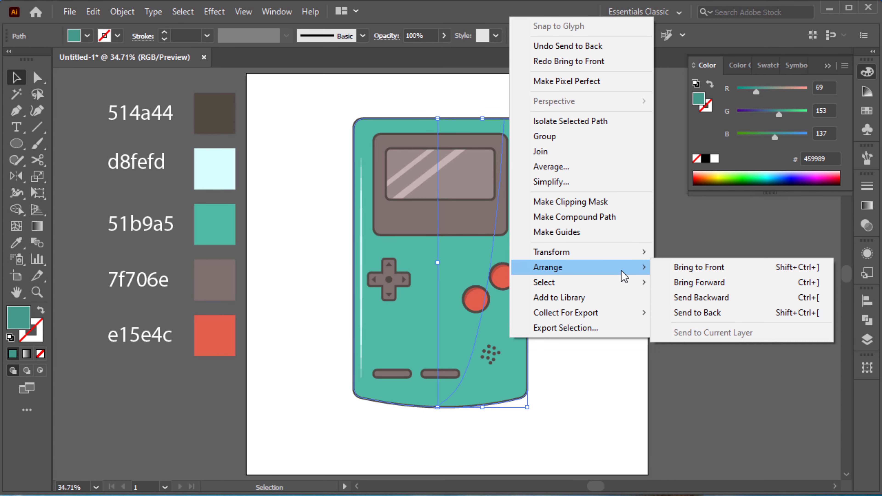
{"action": "left_click", "coordinate": [680, 282]}
{"action": "left_click", "coordinate": [566, 303]}
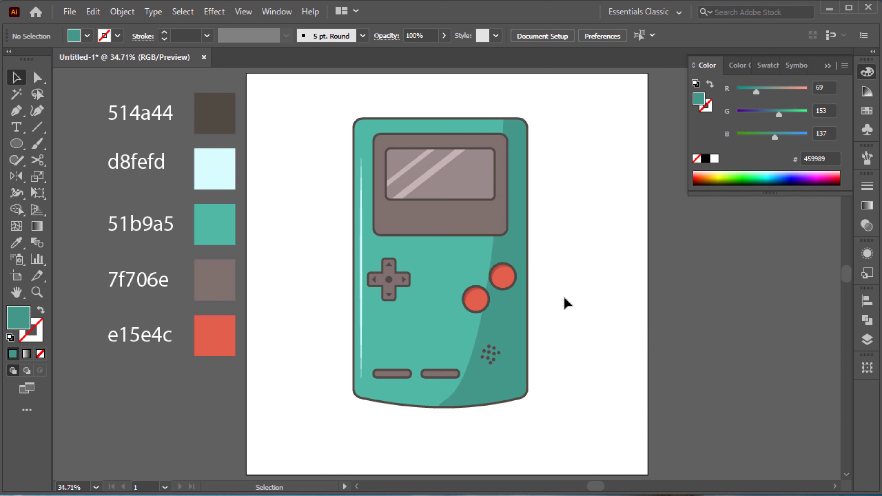
Lower the shadow's opacity to 62%.
{"action": "left_click", "coordinate": [504, 340]}
{"action": "left_click", "coordinate": [444, 35]}
{"action": "left_click_drag", "start_coordinate": [444, 52], "coordinate": [428, 52]}
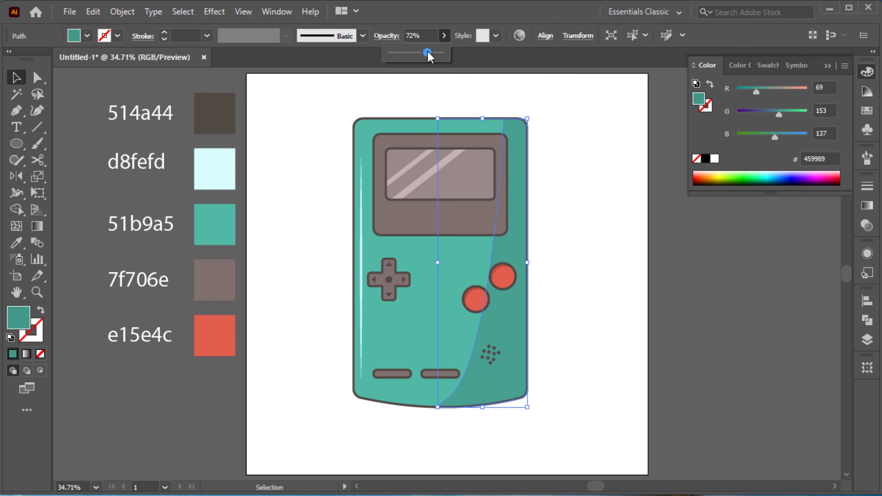
{"action": "left_click", "coordinate": [589, 145]}
Reshape the shadow's bottom curve by dragging its anchor handle.
{"action": "key", "text": "a"}
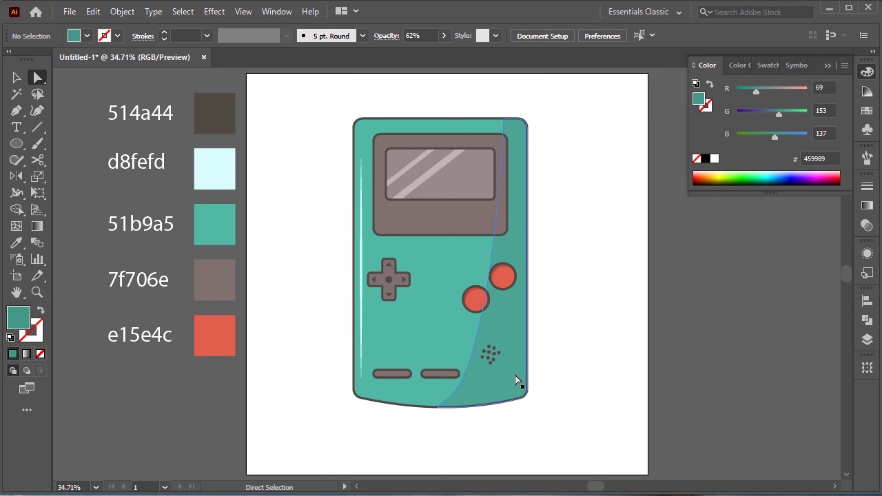
{"action": "left_click", "coordinate": [439, 406]}
{"action": "left_click_drag", "start_coordinate": [444, 405], "coordinate": [476, 385]}
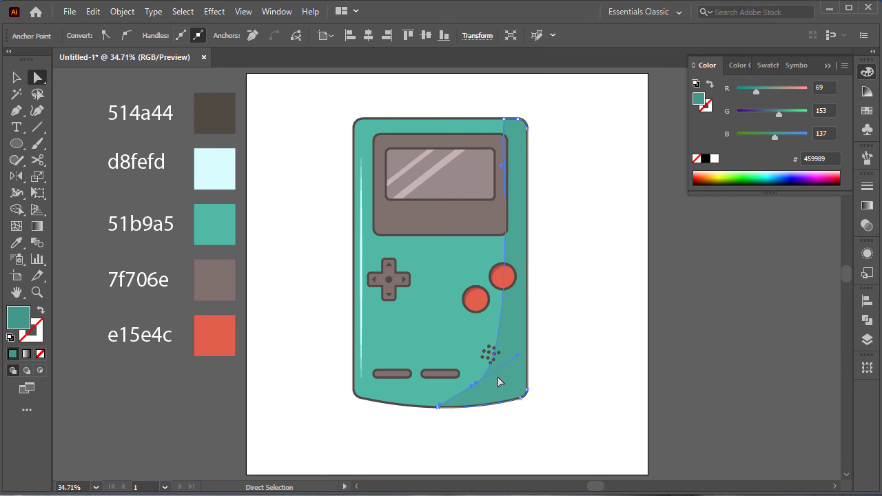
{"action": "left_click", "coordinate": [558, 344]}
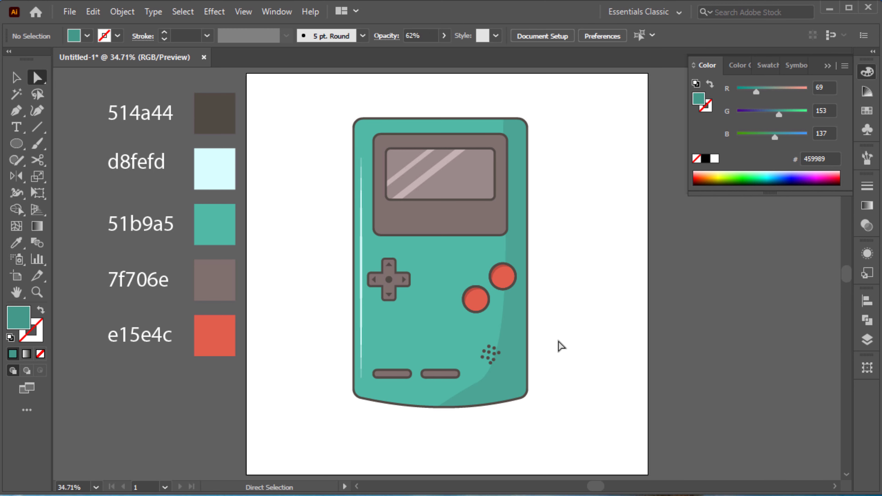